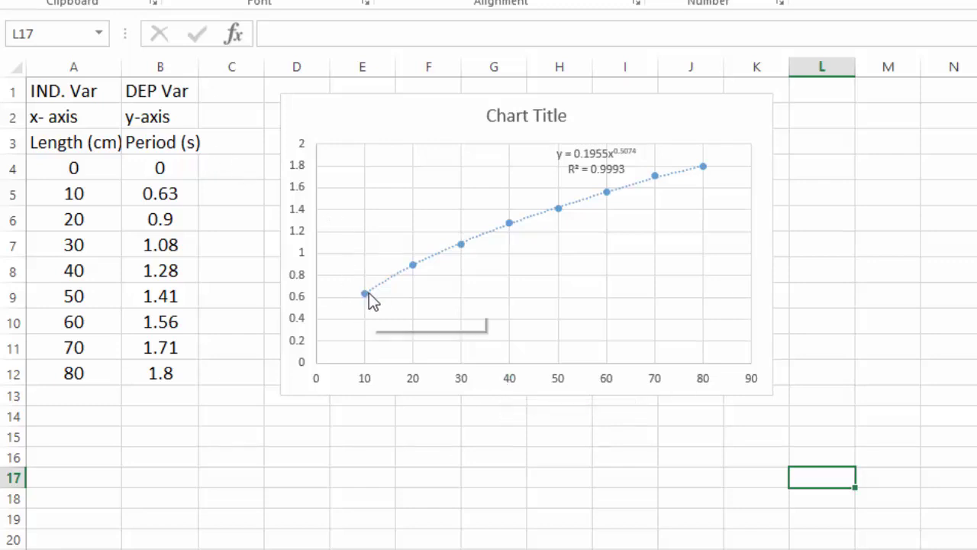
pyautogui.click(100, 162)
pyautogui.click(414, 265)
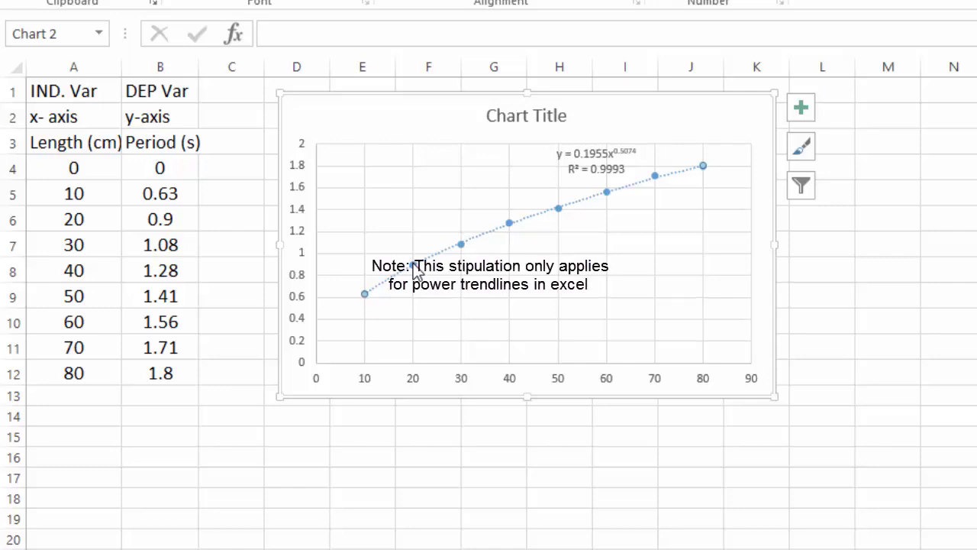
pyautogui.click(418, 267)
pyautogui.click(413, 272)
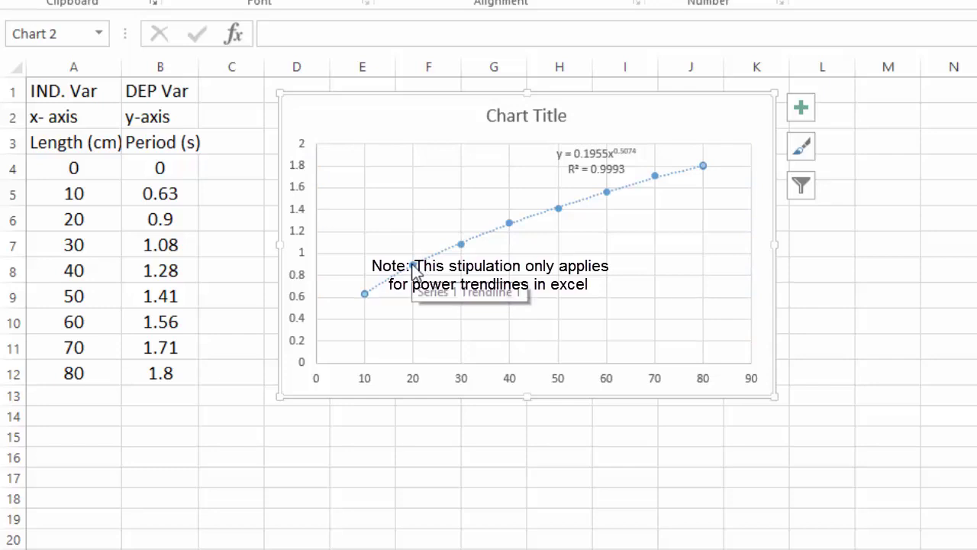
pyautogui.rightClick(412, 270)
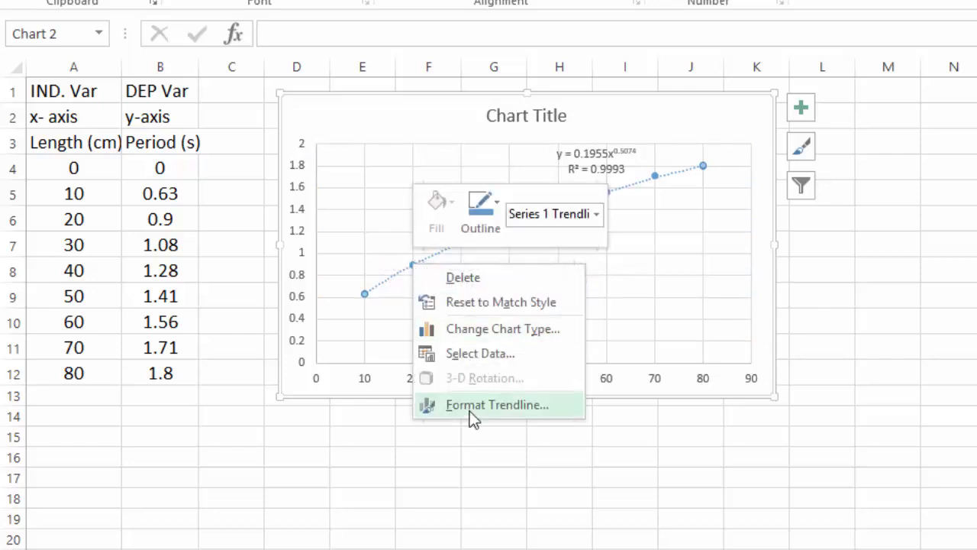
# Insert a second scatter chart from the length and period data in A5:B12, leaving out the zero row
pyautogui.click(84, 197)
pyautogui.moveTo(78, 191); pyautogui.dragTo(138, 370)
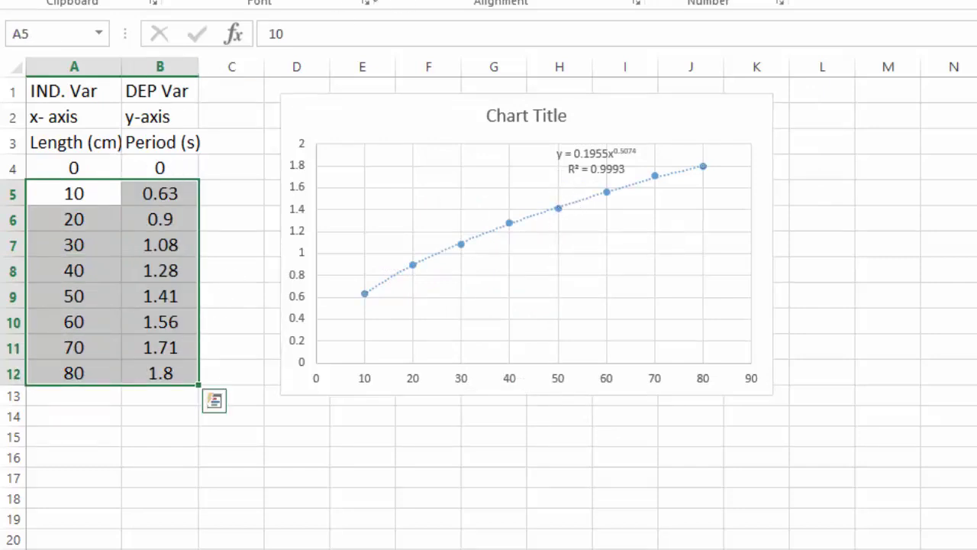
pyautogui.click(77, 0)
pyautogui.click(798, 0)
pyautogui.click(821, 59)
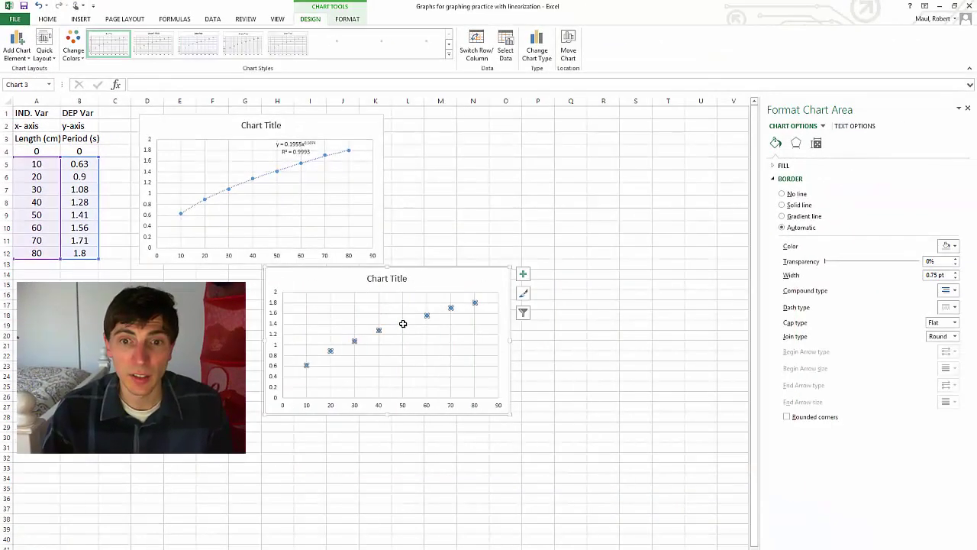
# Add a linear trendline to the new chart, display its equation and R-squared value, and move that label clear of the line
pyautogui.click(403, 323)
pyautogui.rightClick(403, 324)
pyautogui.click(438, 404)
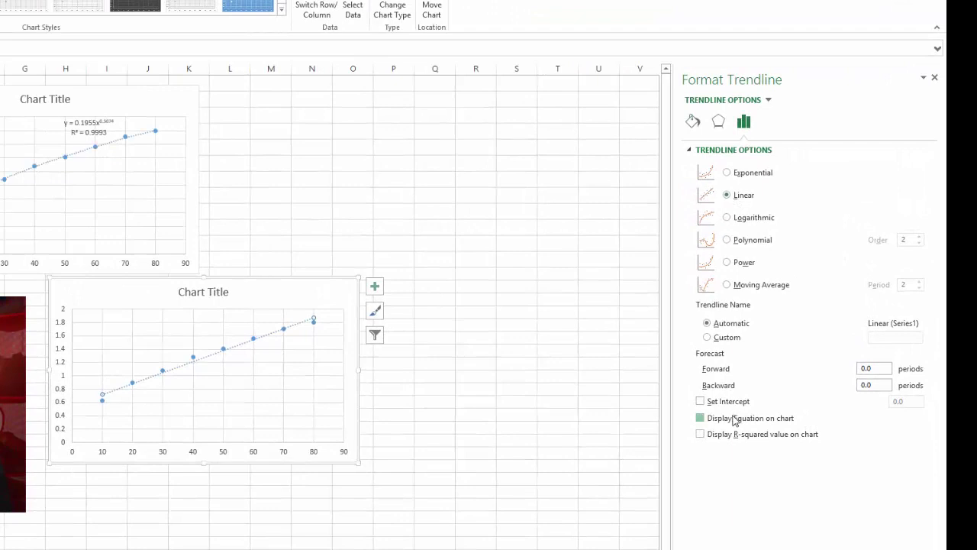
pyautogui.click(733, 418)
pyautogui.click(735, 434)
pyautogui.moveTo(286, 320); pyautogui.dragTo(269, 312)
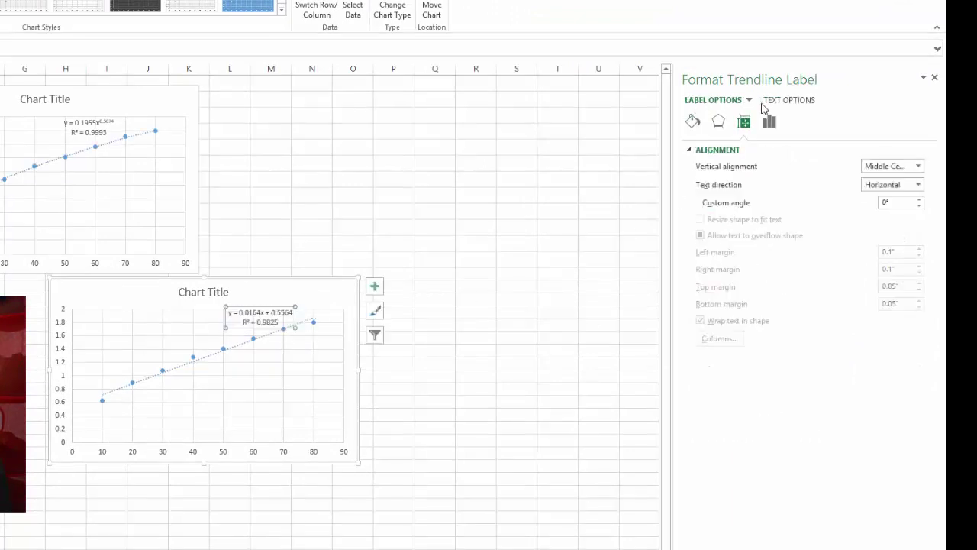
# Change the new chart's trendline type to Power
pyautogui.click(749, 100)
pyautogui.click(761, 233)
pyautogui.click(736, 261)
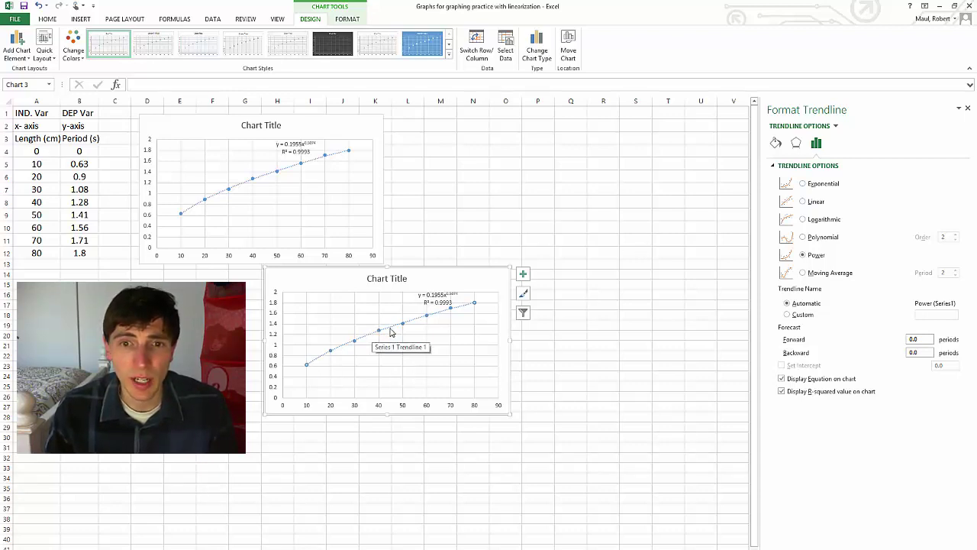
pyautogui.moveTo(405, 327)
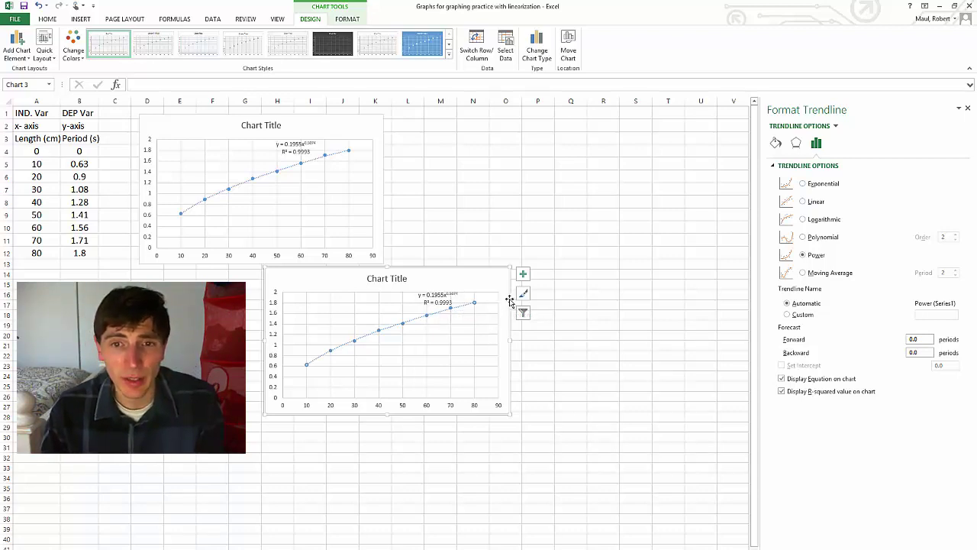
# Move the first chart below the data table, beside the second chart
pyautogui.click(379, 198)
pyautogui.moveTo(385, 204); pyautogui.dragTo(508, 187)
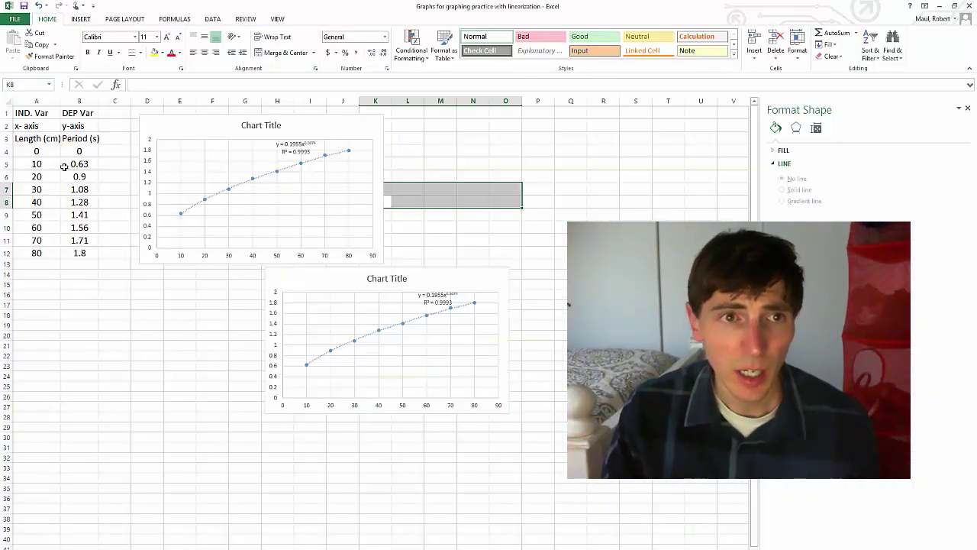
pyautogui.click(46, 126)
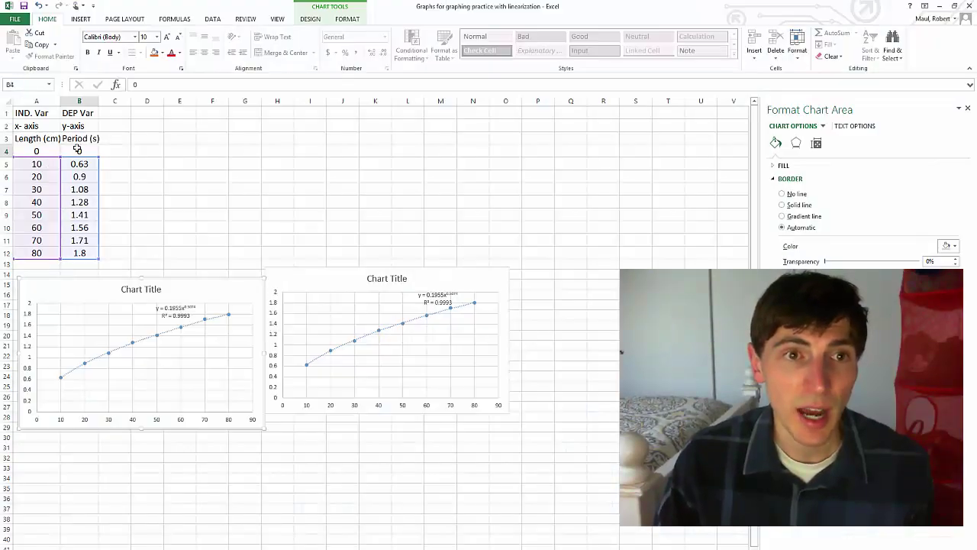
pyautogui.click(82, 152)
pyautogui.moveTo(81, 152); pyautogui.dragTo(86, 254)
pyautogui.rightClick(87, 250)
pyautogui.press('Escape')
pyautogui.click(183, 150)
pyautogui.click(175, 126)
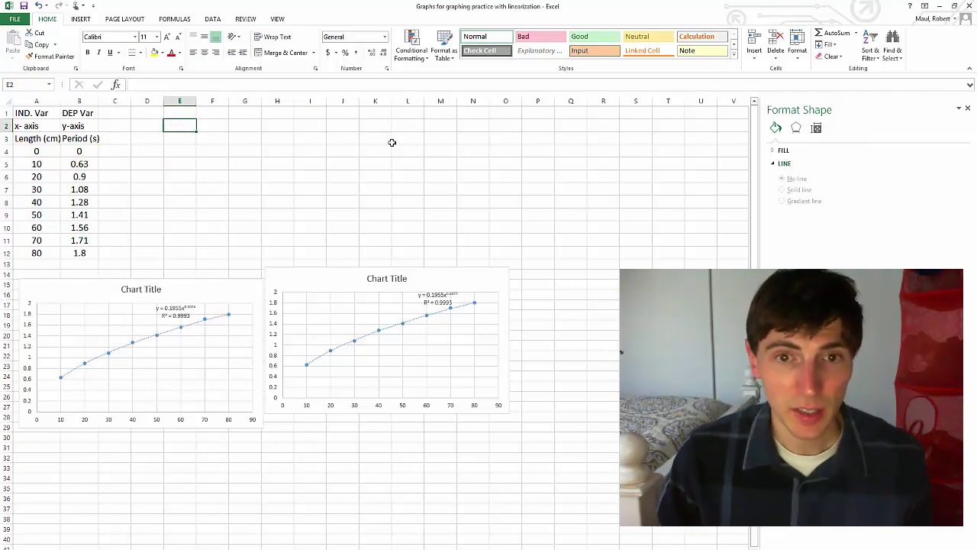
# Enter the axis labels y in cell N4 and x in cell Q9
pyautogui.click(460, 125)
pyautogui.click(469, 152)
pyautogui.write('y')
pyautogui.click(560, 216)
pyautogui.write('x')
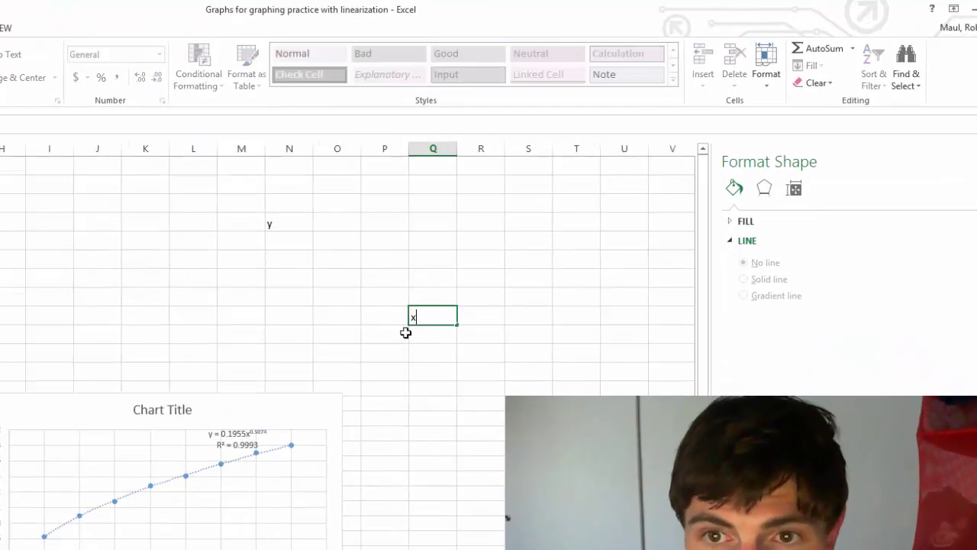
# Change the vertical axis label in N4 to y^2
pyautogui.doubleClick(325, 206)
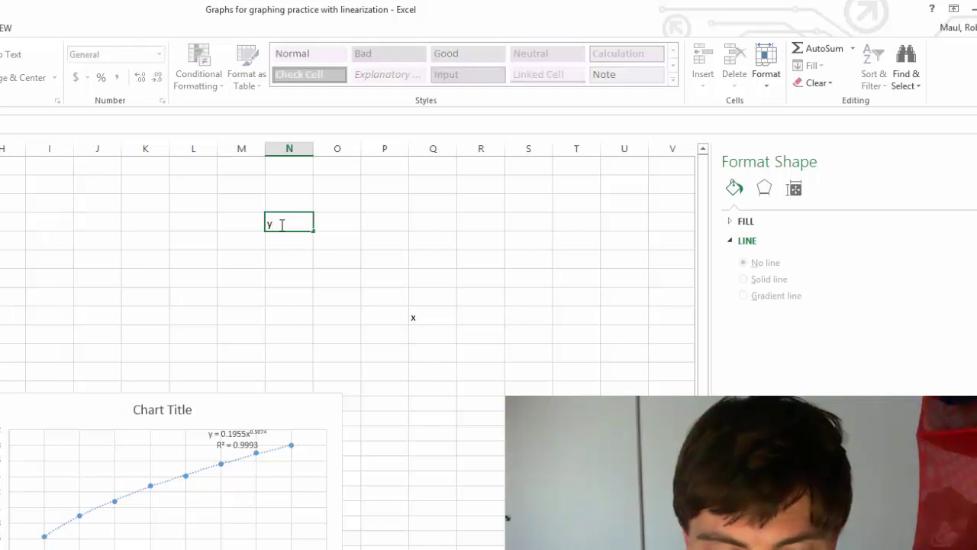
pyautogui.write('^2')
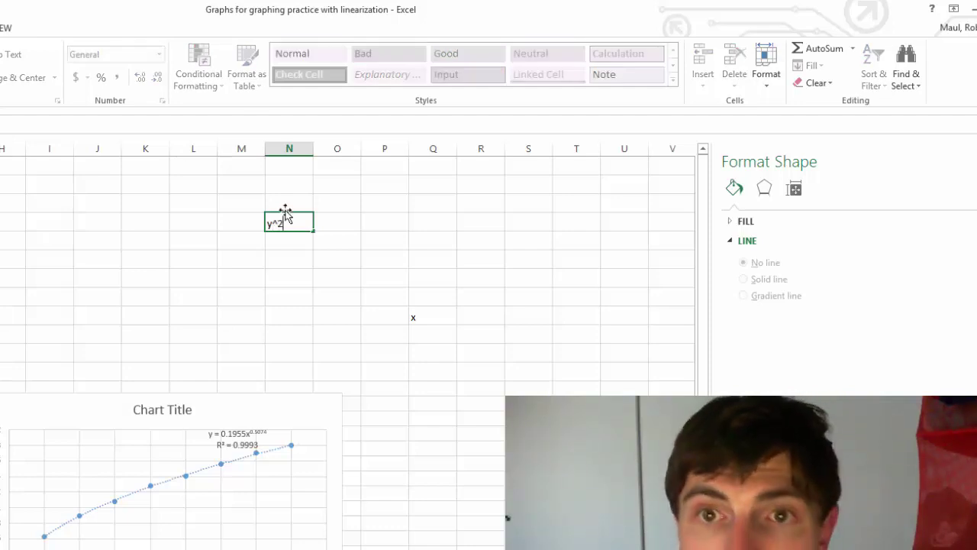
pyautogui.click(432, 317)
pyautogui.click(294, 221)
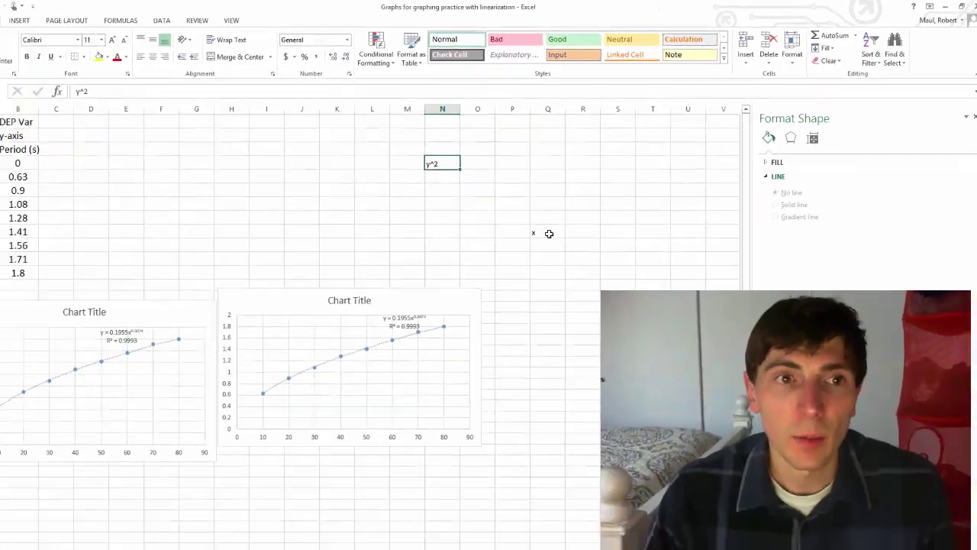
pyautogui.click(549, 234)
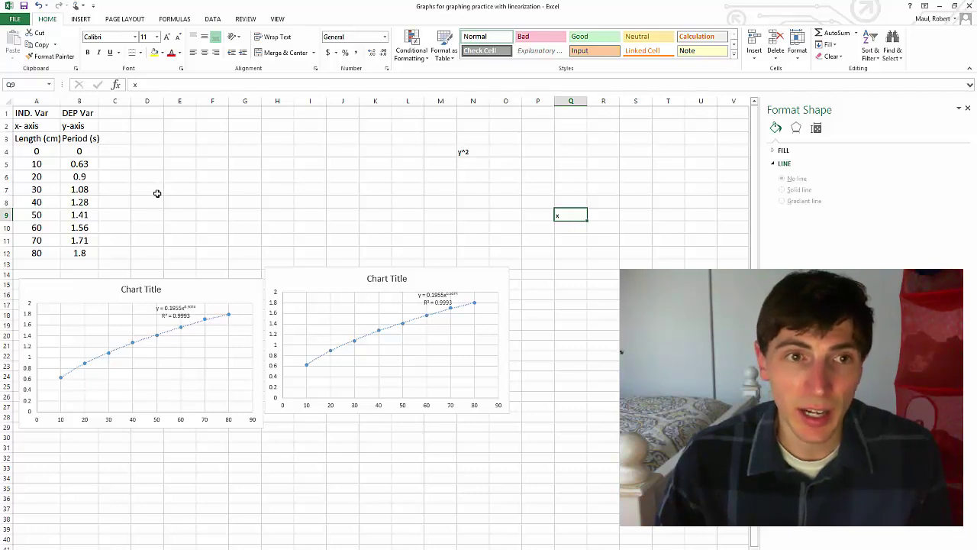
# Copy the length values in A4:A12 to column E, starting at E4
pyautogui.moveTo(47, 149); pyautogui.dragTo(36, 252)
pyautogui.rightClick(36, 252)
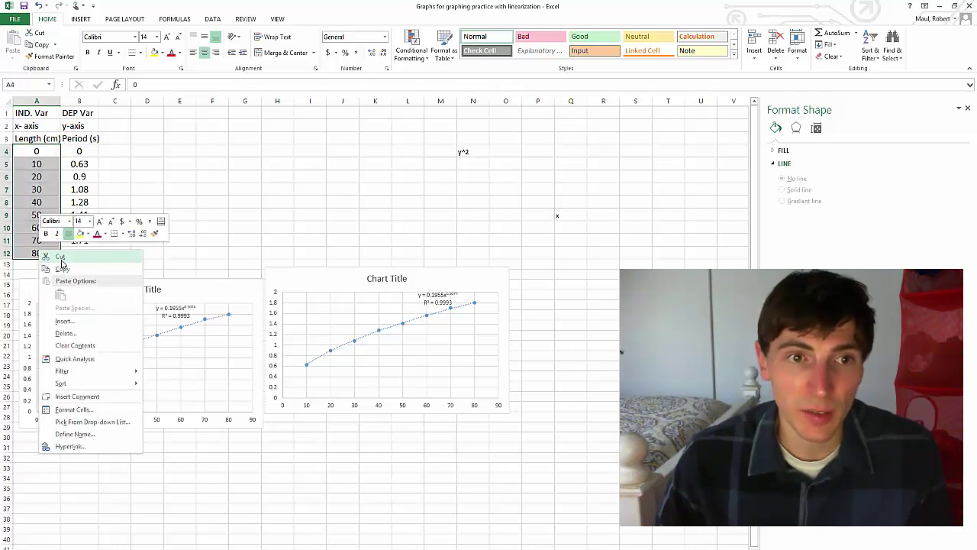
pyautogui.press('Escape')
pyautogui.hotkey('ctrl', 'c')
pyautogui.click(190, 153)
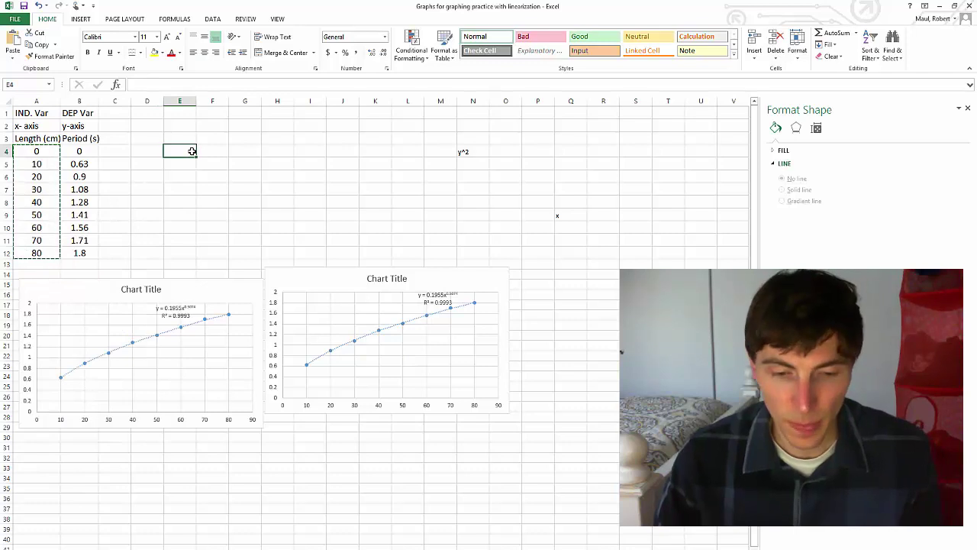
pyautogui.hotkey('ctrl', 'v')
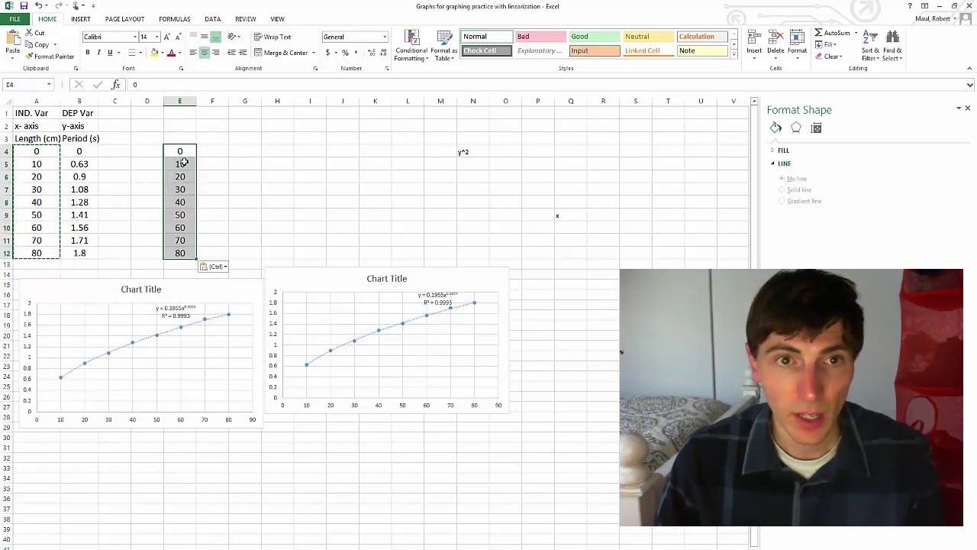
# Enter the column headings x in E3 and y^2 in F3
pyautogui.click(183, 138)
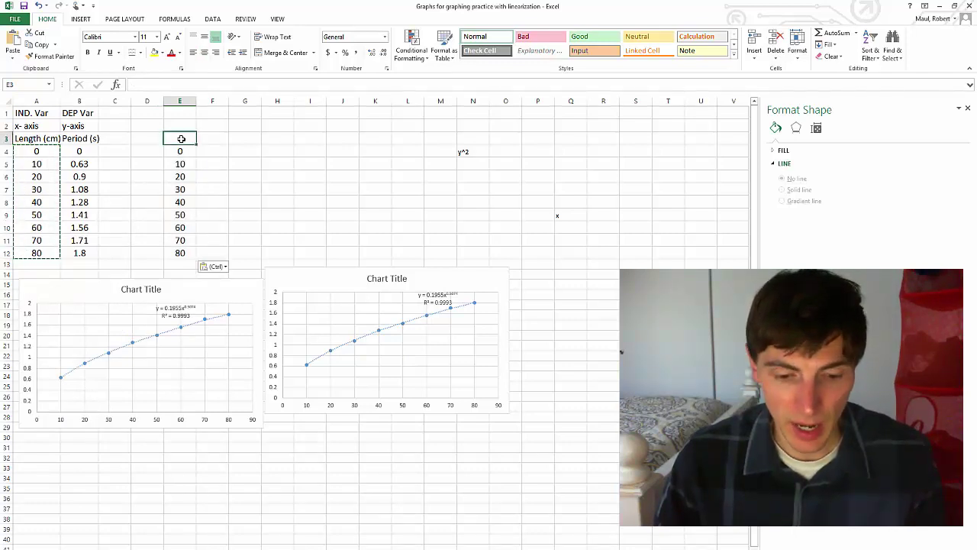
pyautogui.write('x')
pyautogui.click(209, 138)
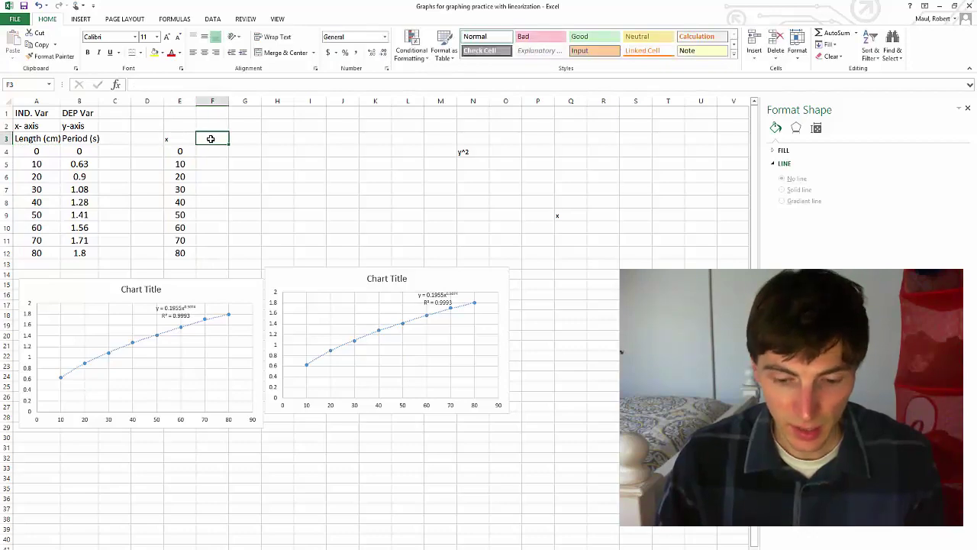
pyautogui.write('7^2')
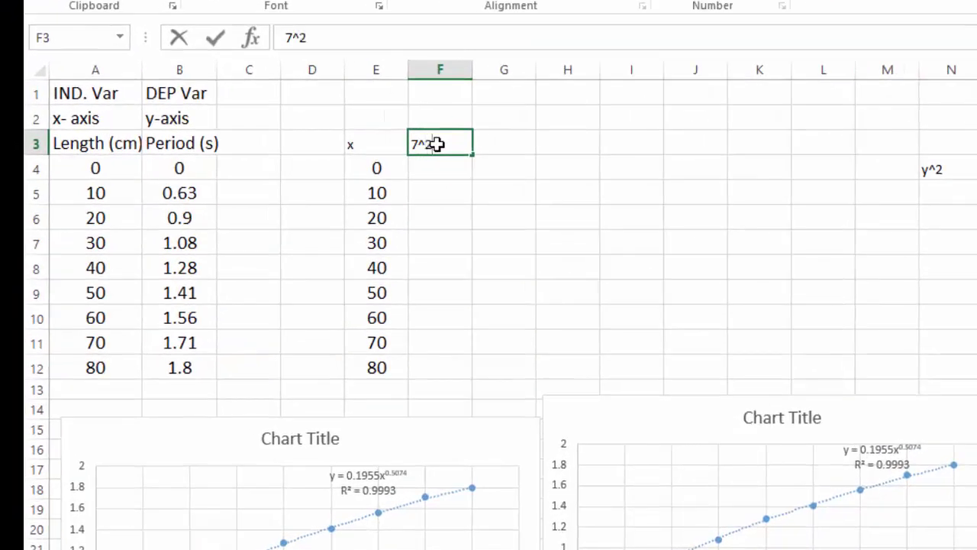
pyautogui.click(500, 161)
pyautogui.click(428, 139)
pyautogui.doubleClick(417, 137)
pyautogui.write('y')
pyautogui.click(527, 141)
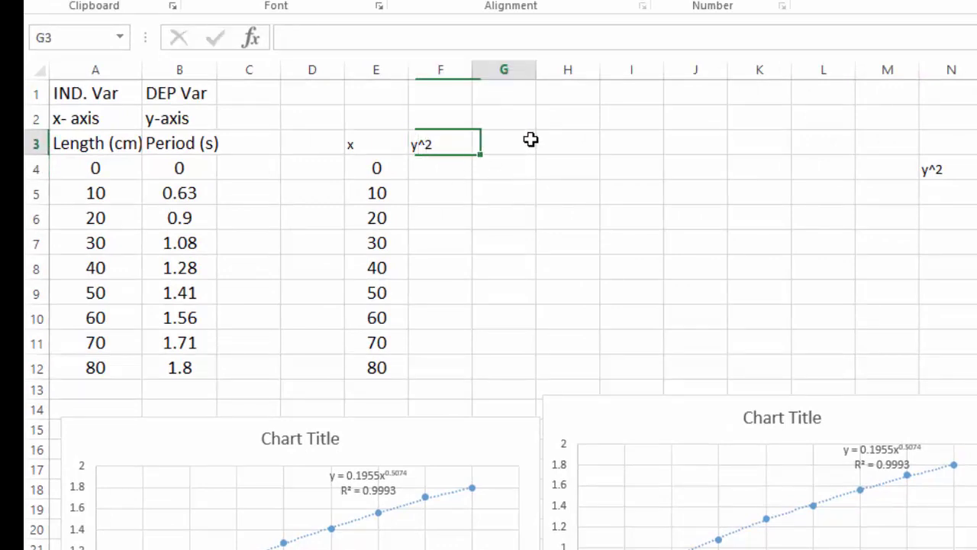
# Enter the formula =B4^2 in F4 and fill it down to F12 to square the period values
pyautogui.click(440, 169)
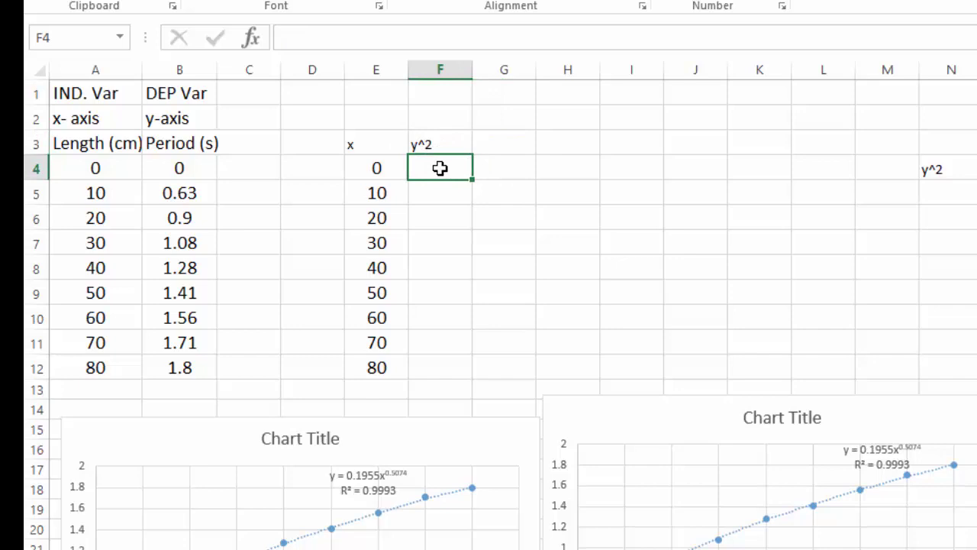
pyautogui.write('=')
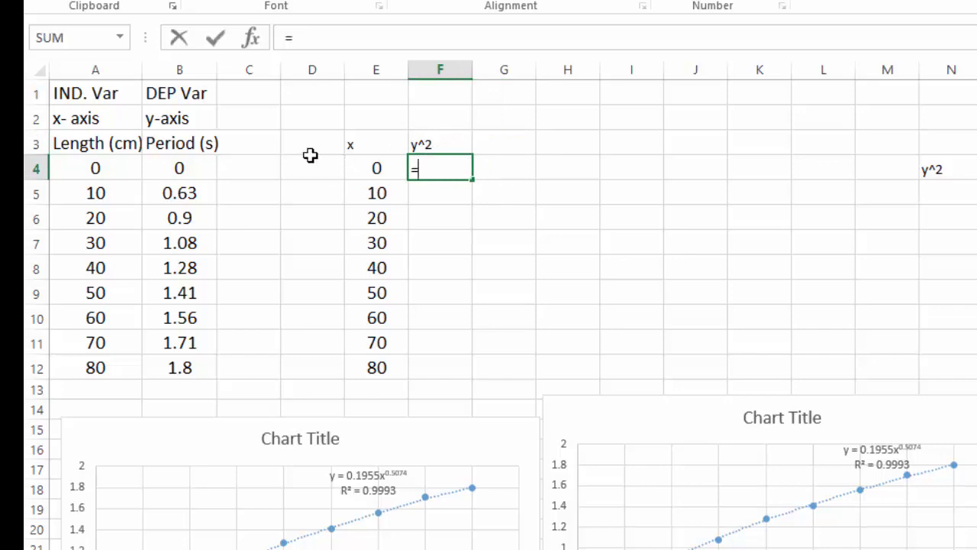
pyautogui.click(184, 169)
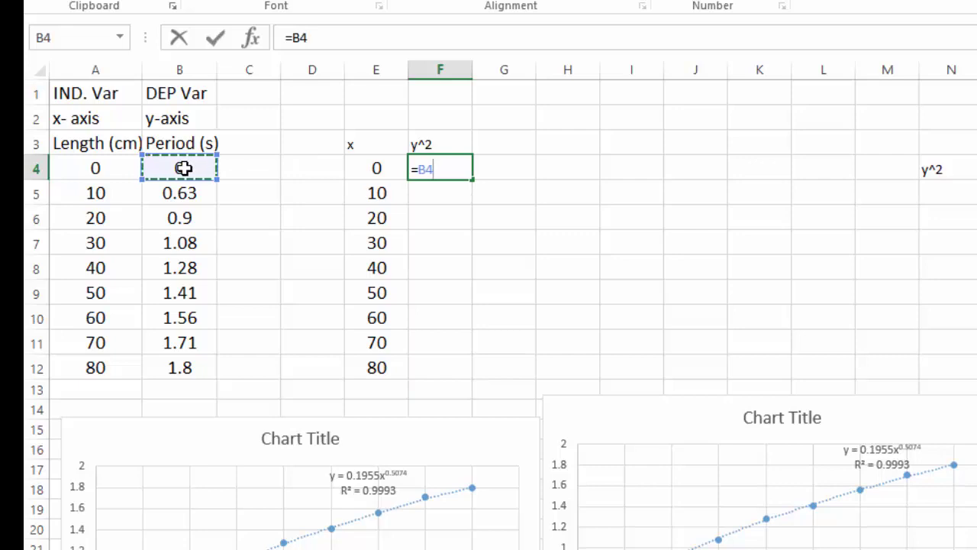
pyautogui.write('^2')
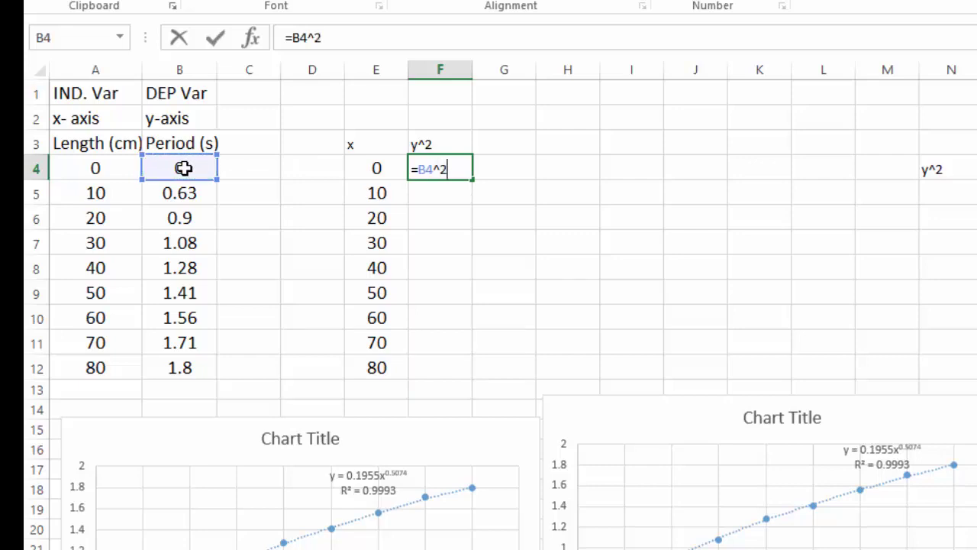
pyautogui.press('Return')
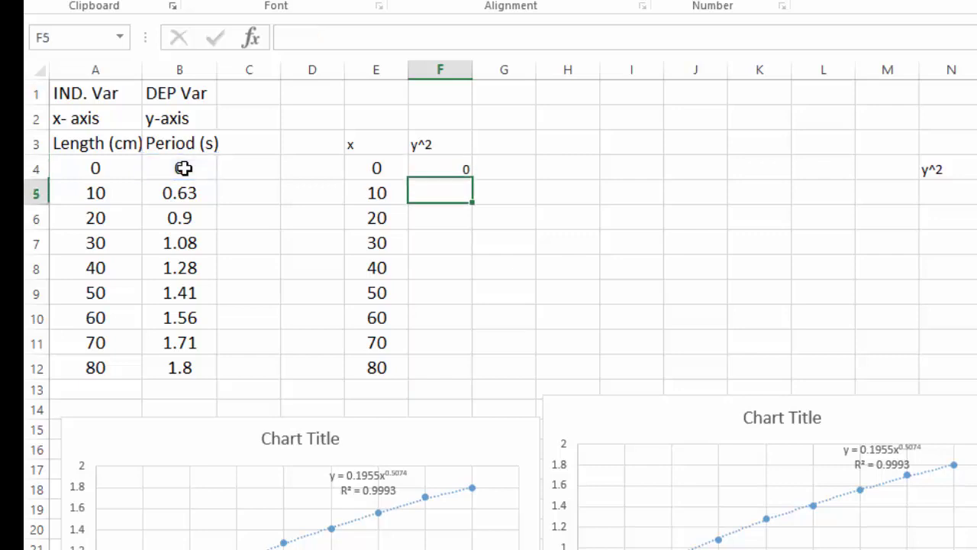
pyautogui.click(452, 170)
pyautogui.moveTo(461, 208); pyautogui.dragTo(440, 385)
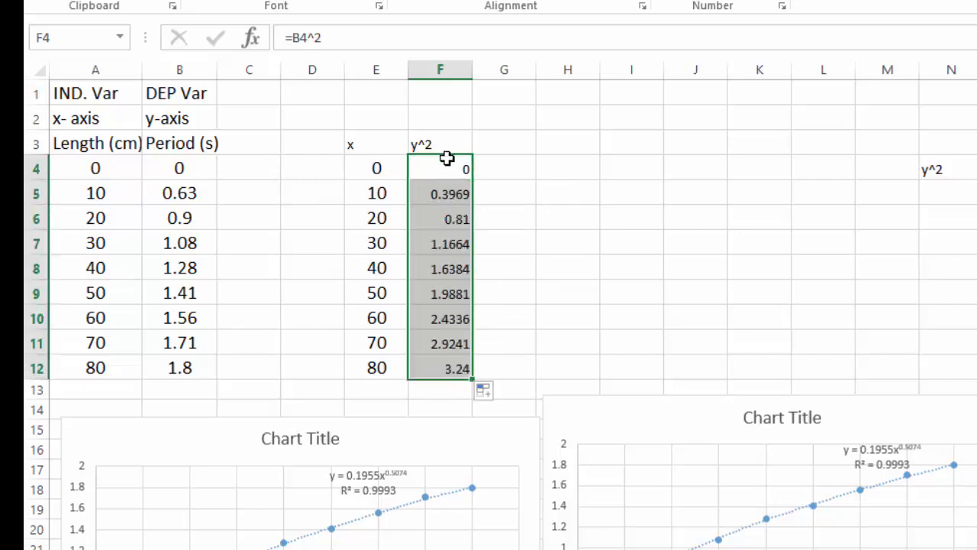
pyautogui.click(390, 168)
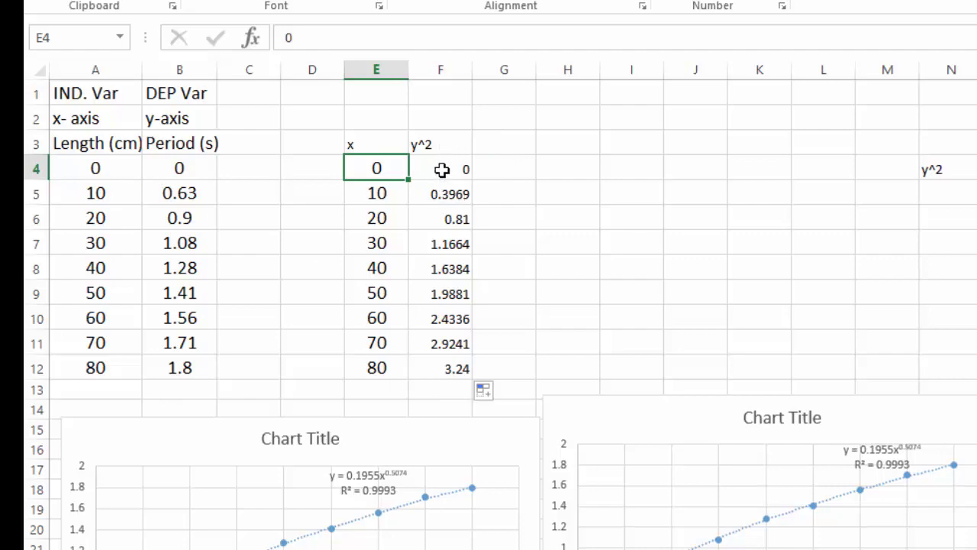
pyautogui.moveTo(442, 170); pyautogui.dragTo(381, 369)
pyautogui.click(451, 145)
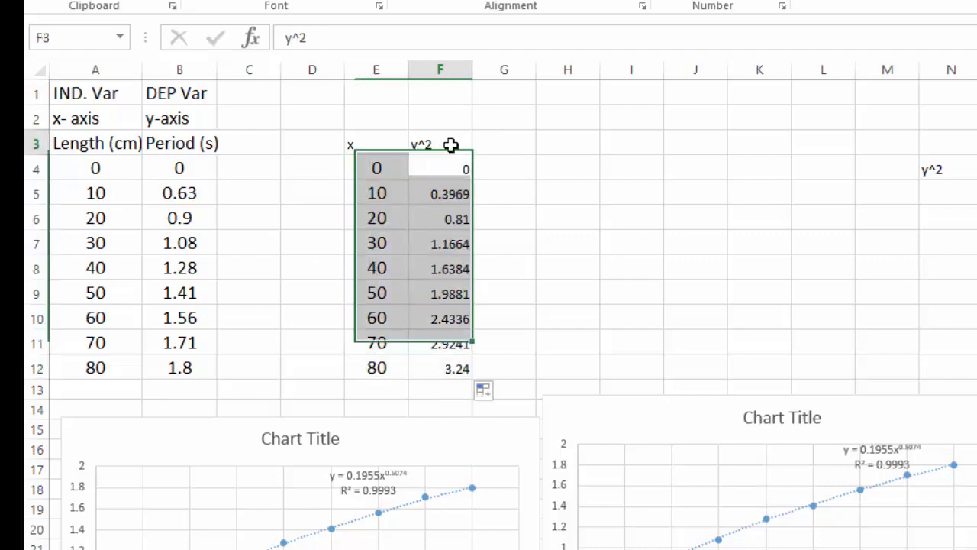
pyautogui.click(446, 164)
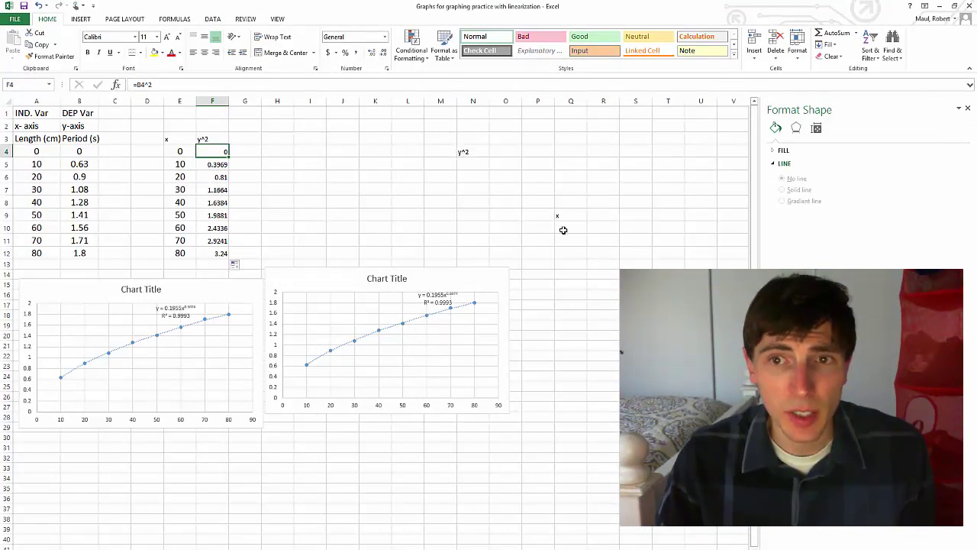
# Enter dep in N5 below the y^2 axis label and ind in Q10 below the x axis label
pyautogui.click(473, 163)
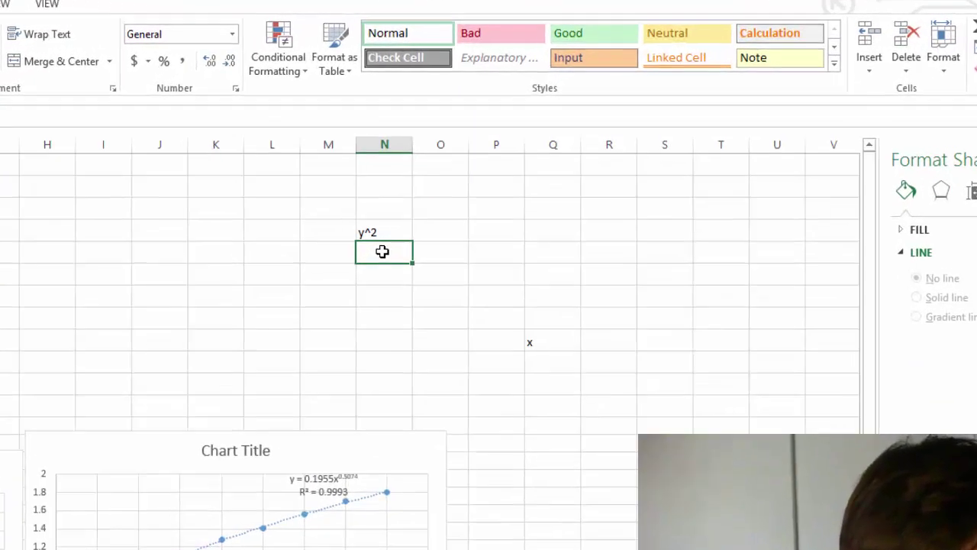
pyautogui.write('de')
pyautogui.write('p')
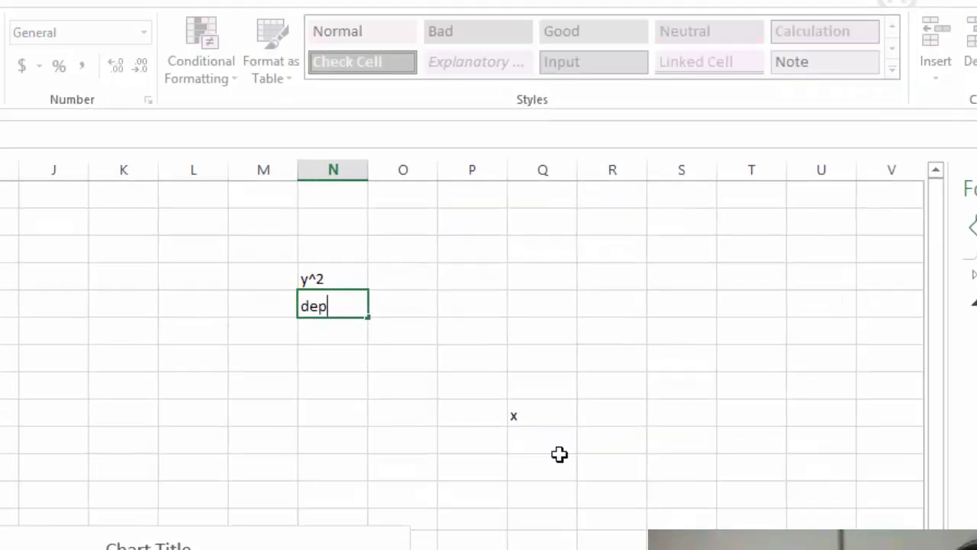
pyautogui.click(542, 441)
pyautogui.write('ind')
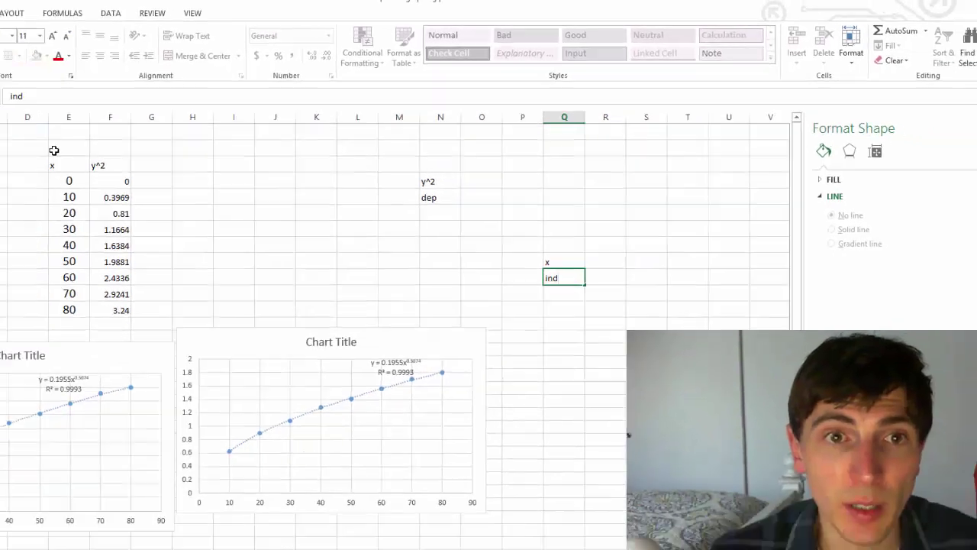
# Enter ind in E2 above the x heading and dep in F2 above the y^2 heading
pyautogui.click(168, 126)
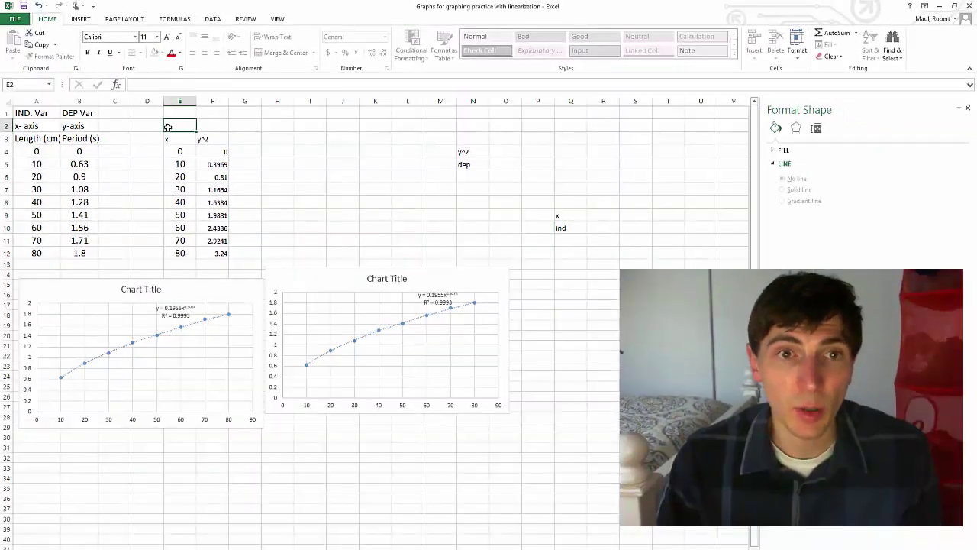
pyautogui.write('ind')
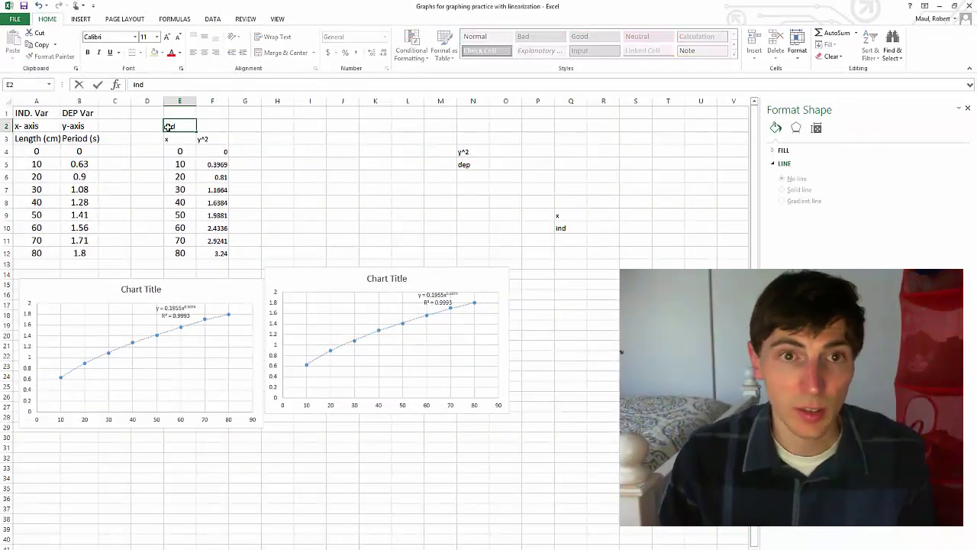
pyautogui.click(211, 126)
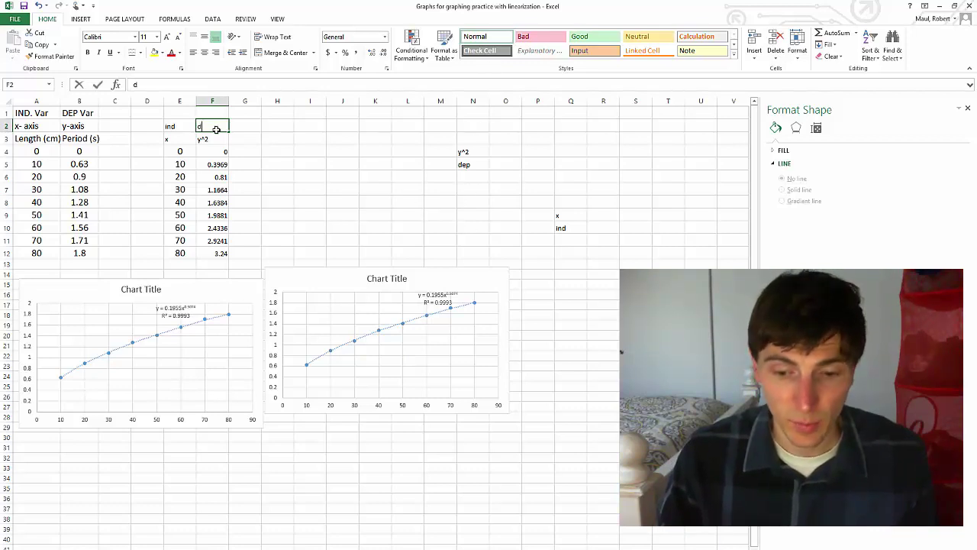
pyautogui.write('dep')
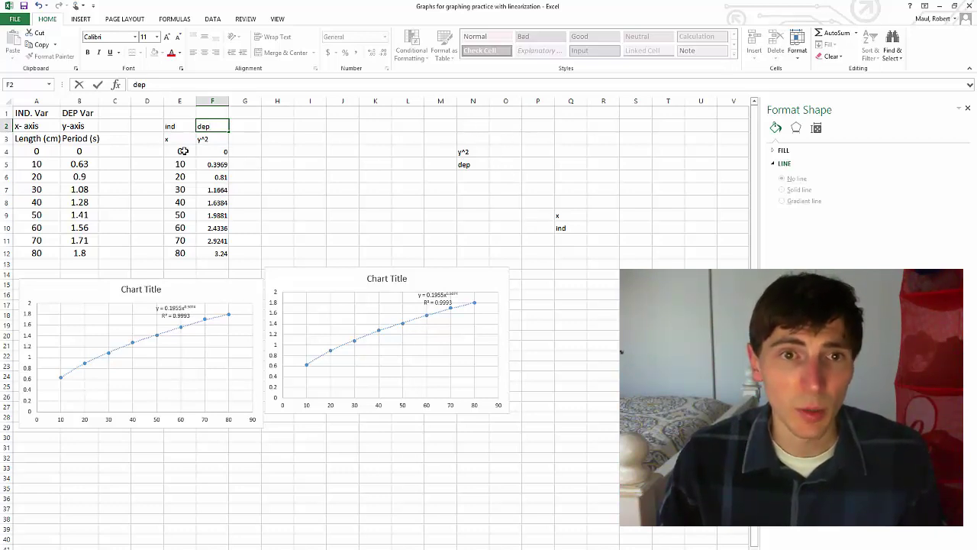
# Insert a markers-only scatter chart of the x and y^2 values in E4:F12
pyautogui.moveTo(179, 152); pyautogui.dragTo(217, 252)
pyautogui.click(91, 21)
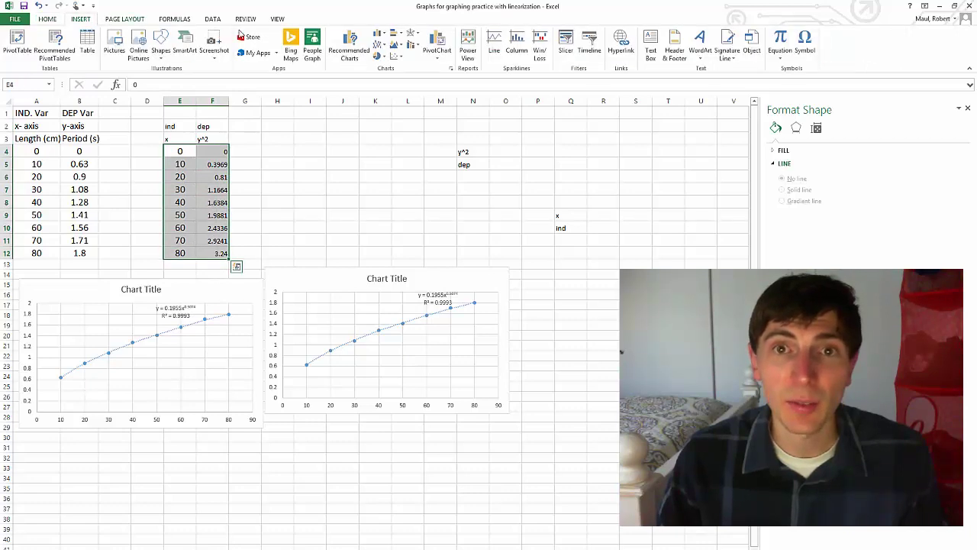
pyautogui.click(396, 56)
pyautogui.click(405, 96)
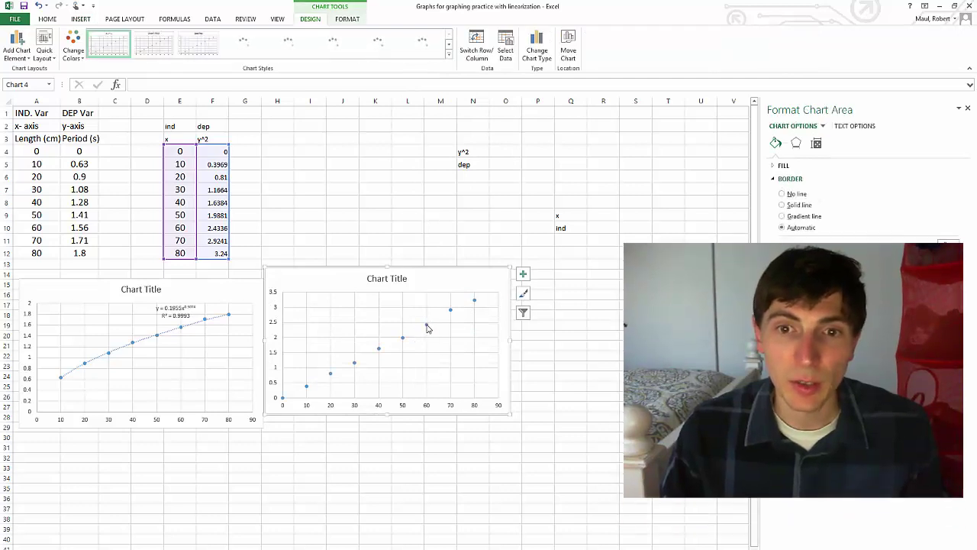
# Add a linear trendline to the y^2 data series with its equation and R-squared value displayed on the chart
pyautogui.click(426, 324)
pyautogui.rightClick(426, 324)
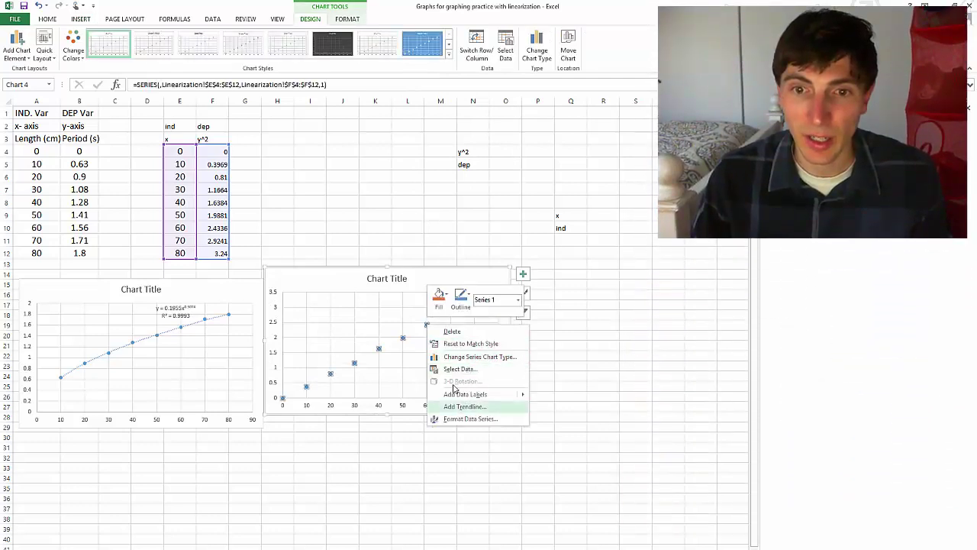
pyautogui.click(466, 406)
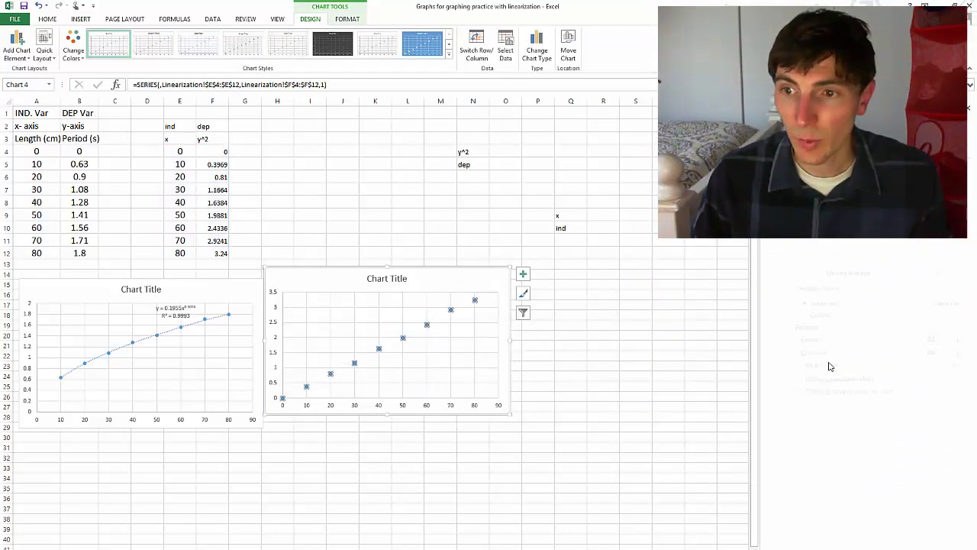
pyautogui.click(809, 378)
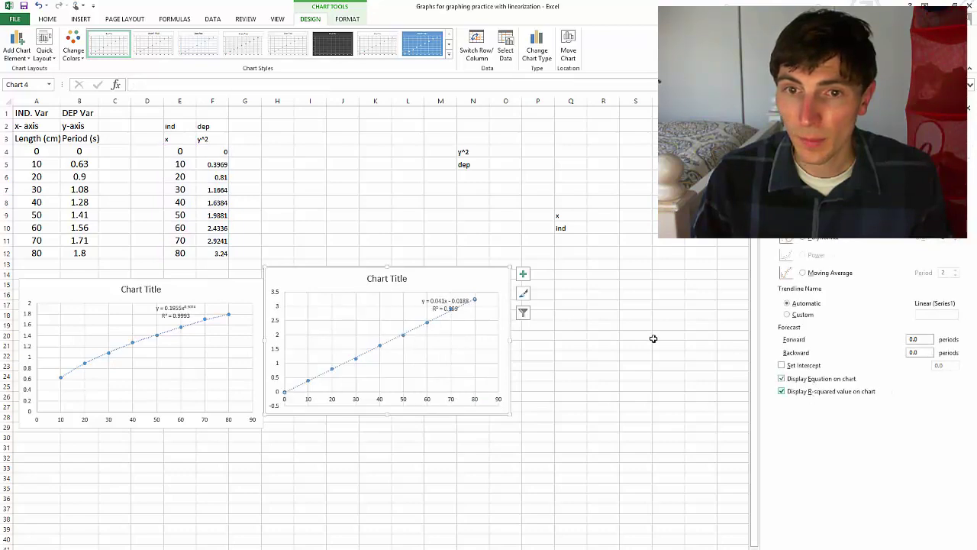
# Title the new chart period^2 vs length and move the trendline equation label up, clear of the line
pyautogui.click(397, 278)
pyautogui.moveTo(408, 278); pyautogui.dragTo(366, 276)
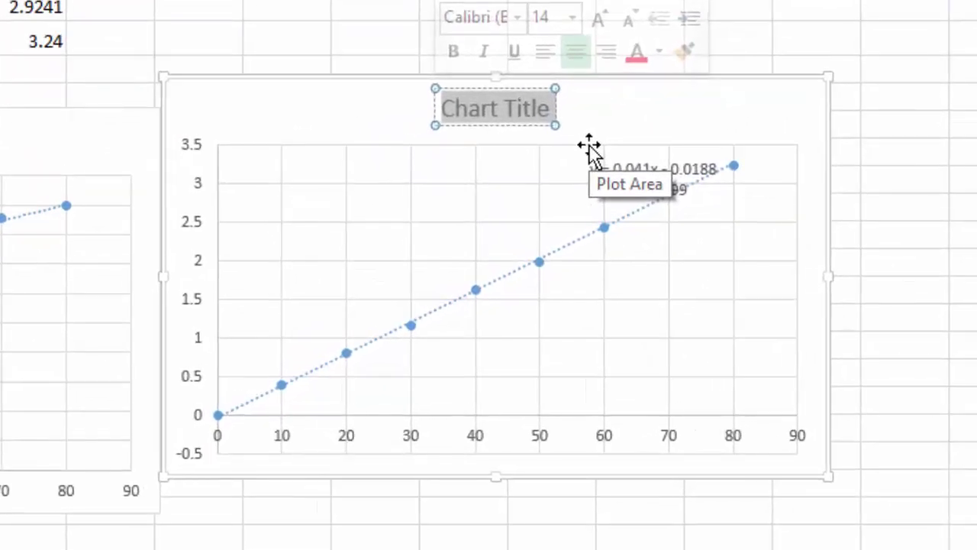
pyautogui.write('peri')
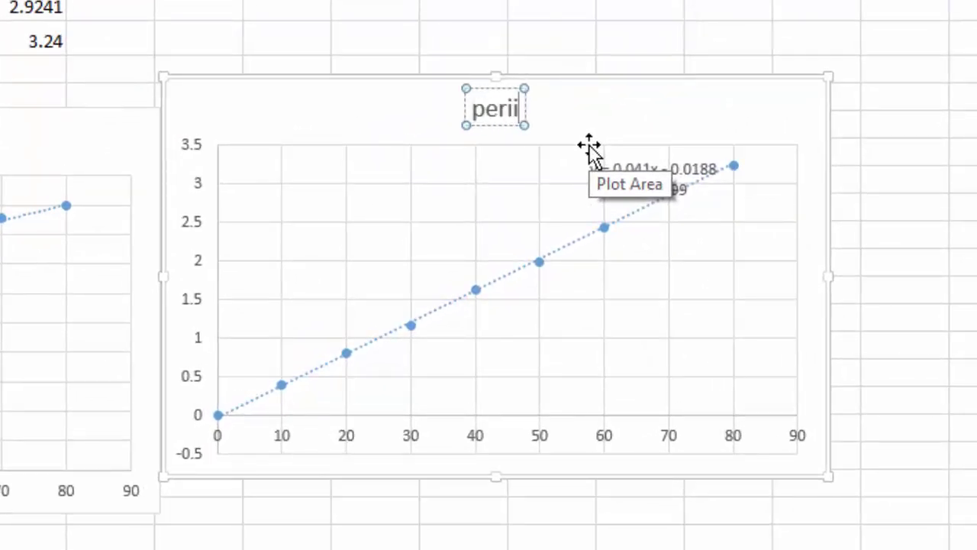
pyautogui.write('od2')
pyautogui.press('BackSpace')
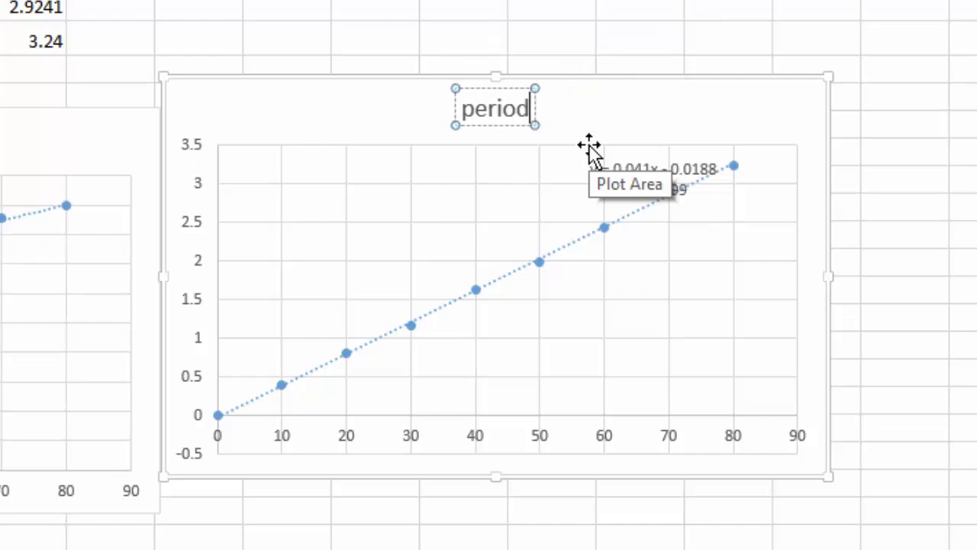
pyautogui.write('^2 vs')
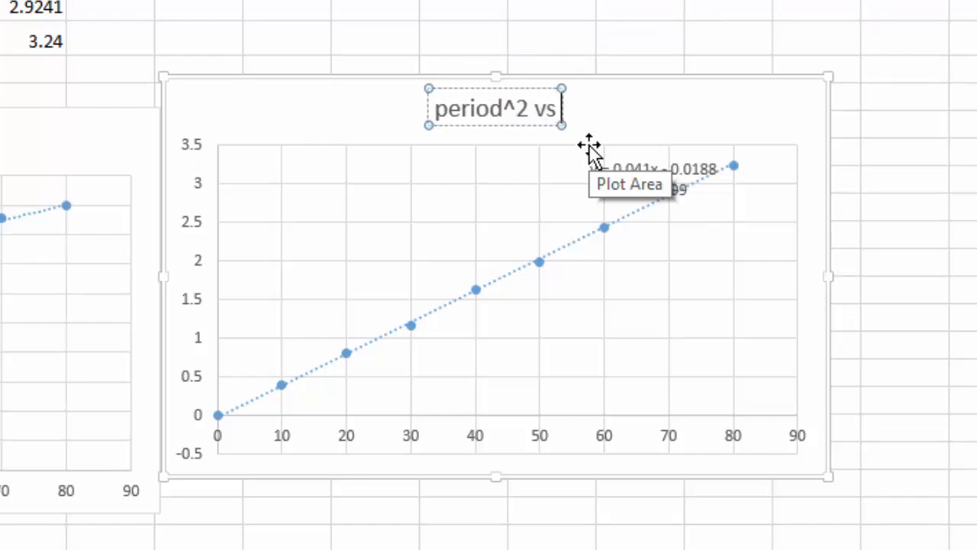
pyautogui.write(' length')
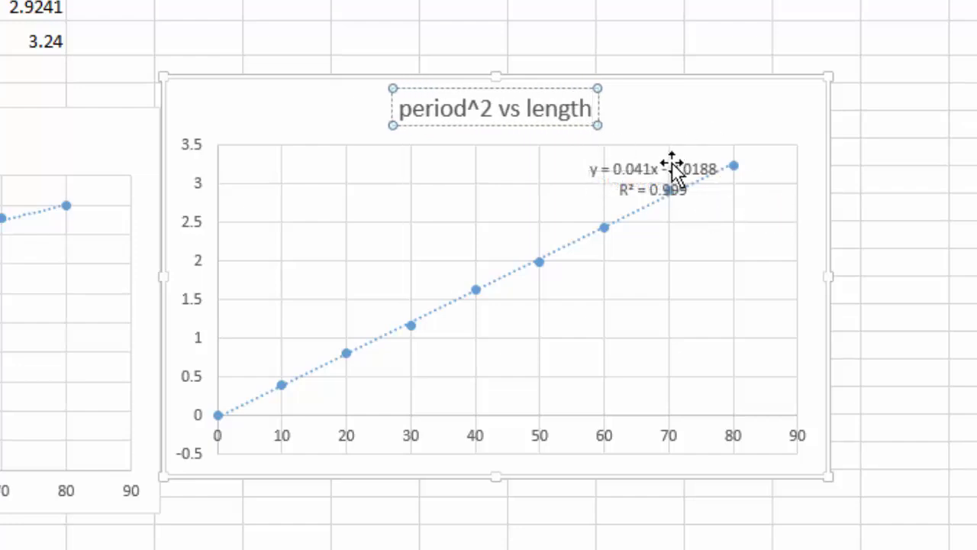
pyautogui.click(693, 165)
pyautogui.moveTo(683, 157); pyautogui.dragTo(677, 135)
# Copy the period^2 vs length chart and switch to the Linearization page in OneNote
pyautogui.rightClick(824, 176)
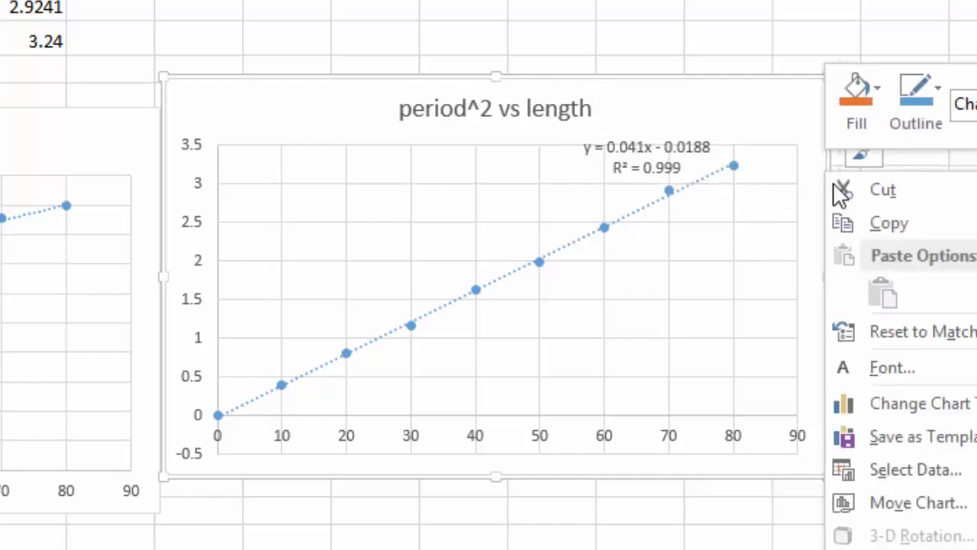
pyautogui.click(890, 224)
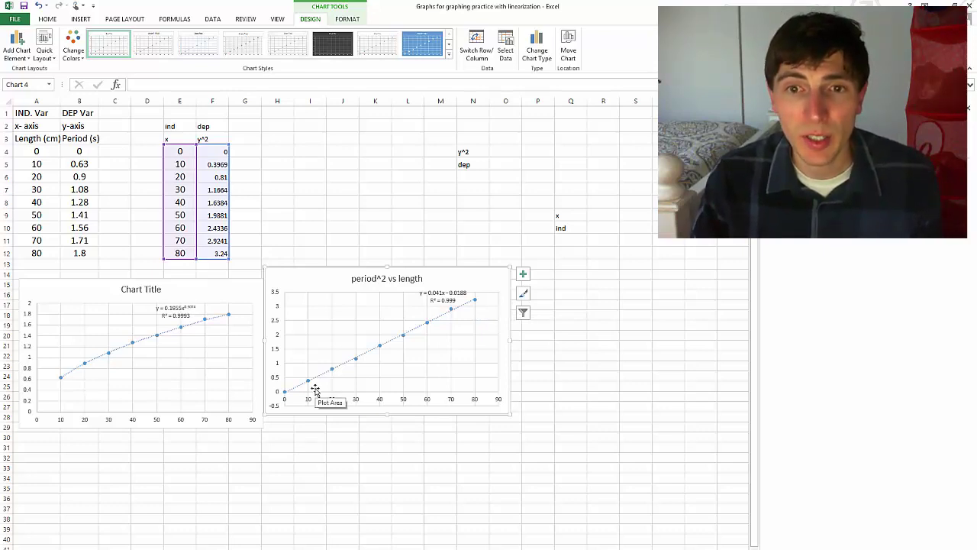
pyautogui.rightClick(450, 272)
pyautogui.click(469, 290)
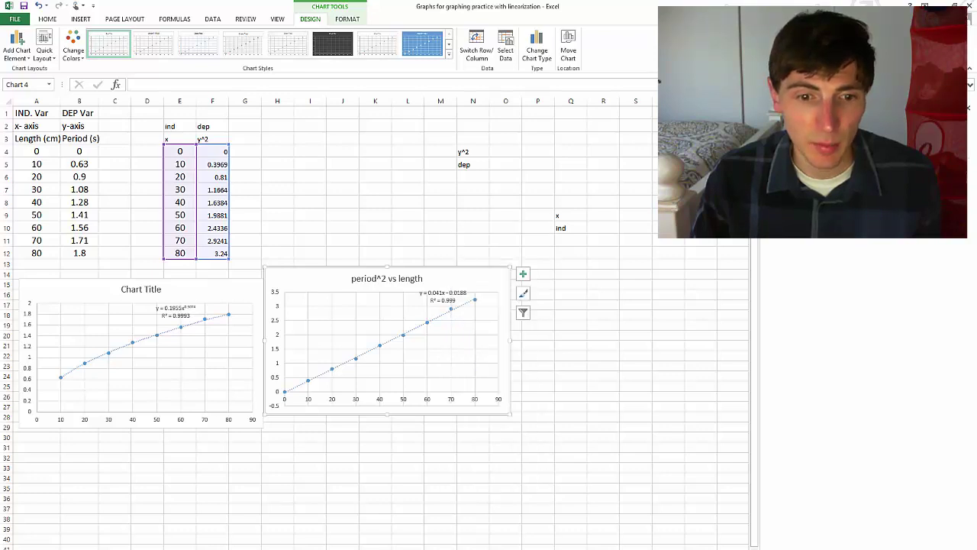
pyautogui.moveTo(174, 549)
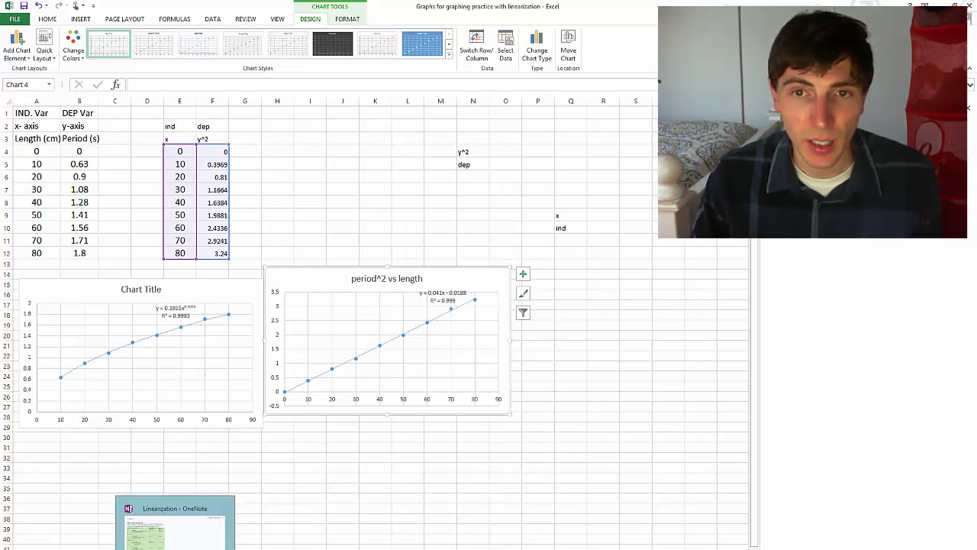
pyautogui.click(175, 546)
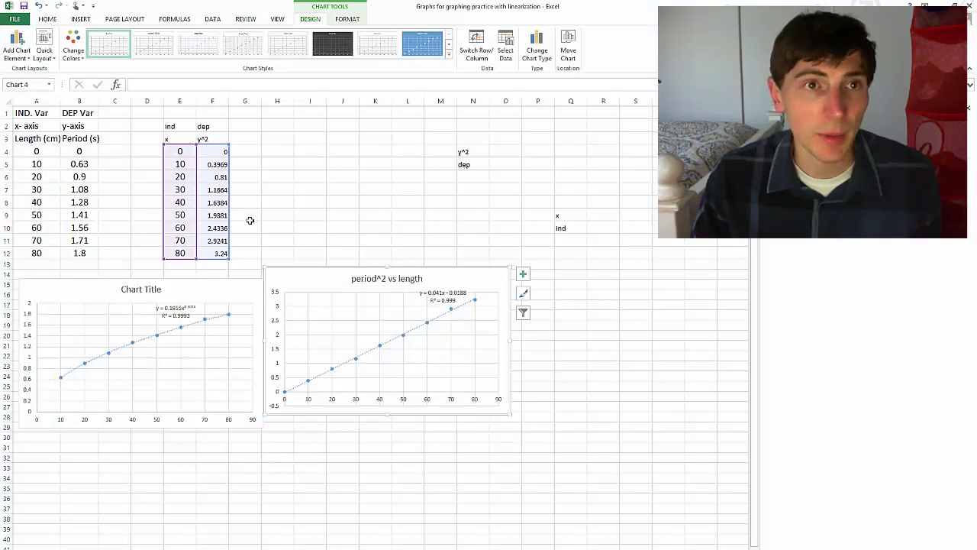
# Add horizontal and vertical axis titles to the period^2 vs length chart
pyautogui.click(17, 46)
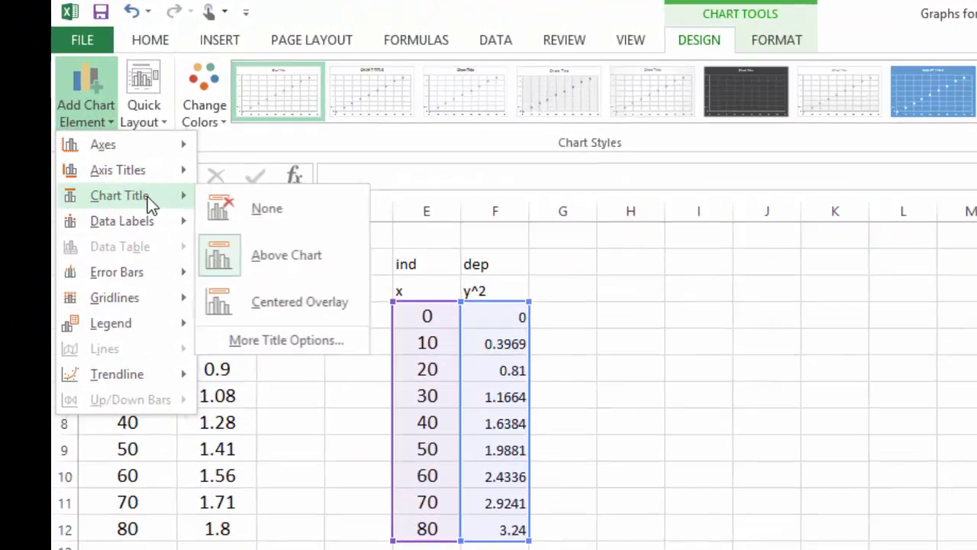
pyautogui.press('Escape')
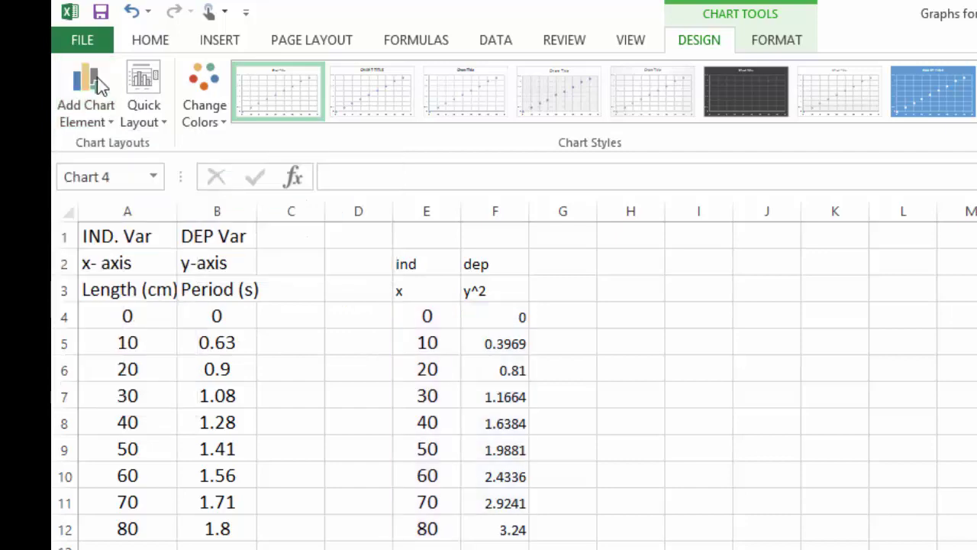
pyautogui.click(91, 87)
pyautogui.moveTo(109, 177)
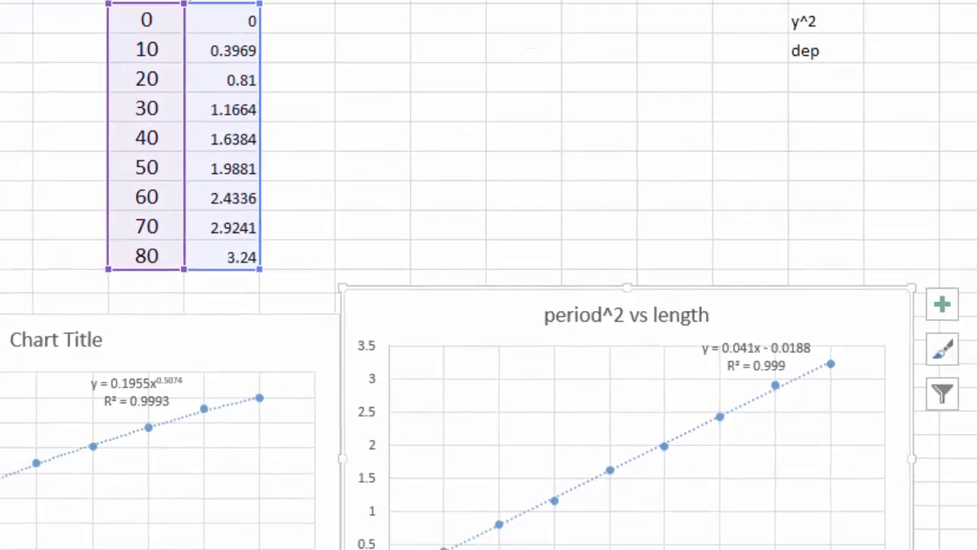
# Change the chart's vertical axis title to Period^2 (s^2)
pyautogui.doubleClick(201, 284)
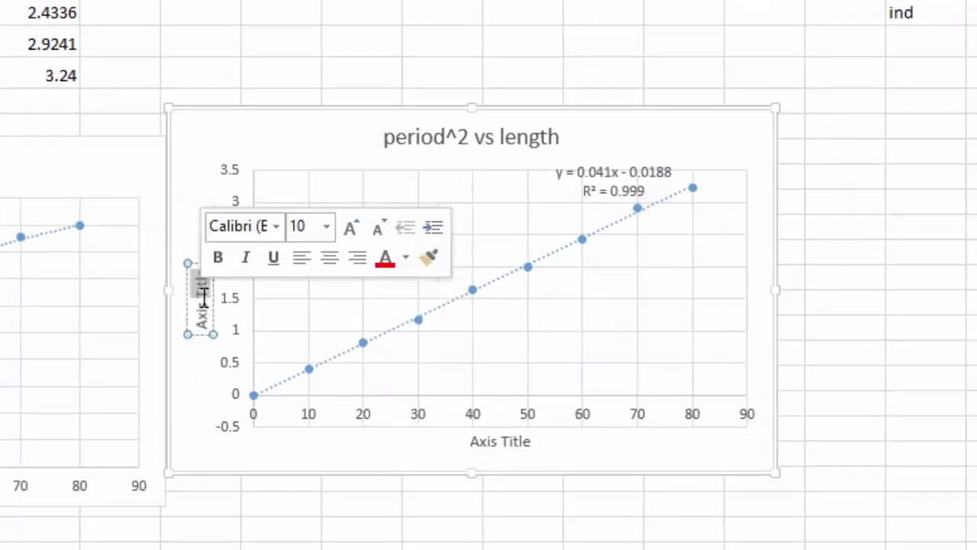
pyautogui.moveTo(200, 328); pyautogui.dragTo(195, 268)
pyautogui.write('T^2')
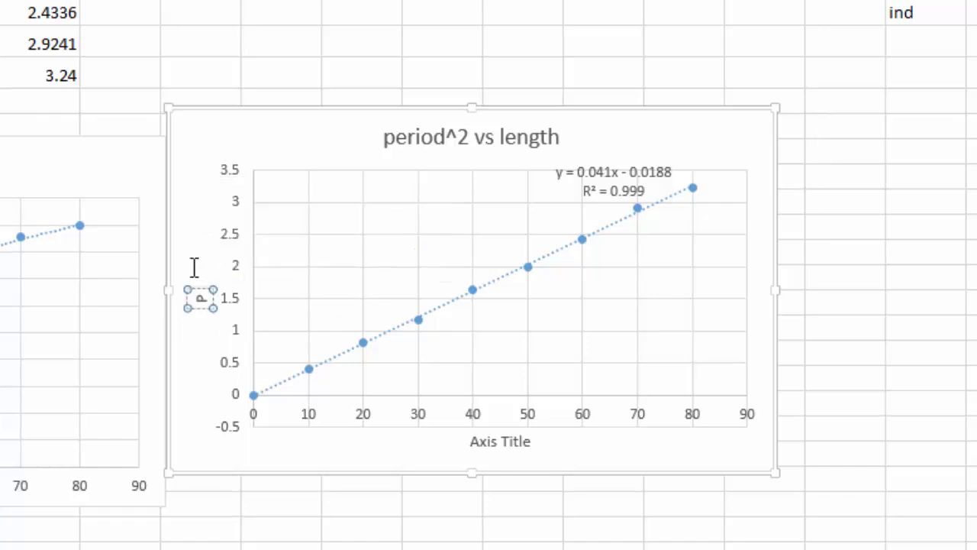
pyautogui.write(' (s^2)')
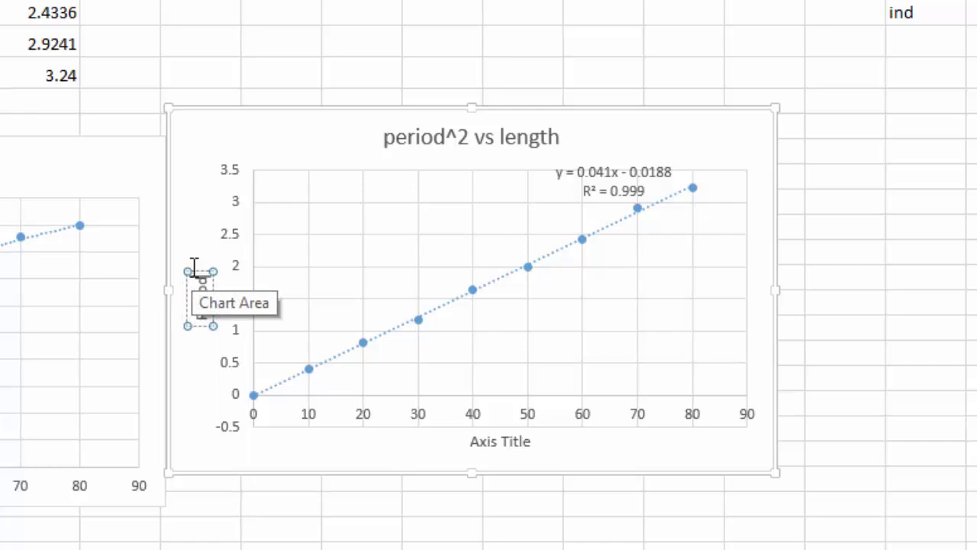
pyautogui.write('^2')
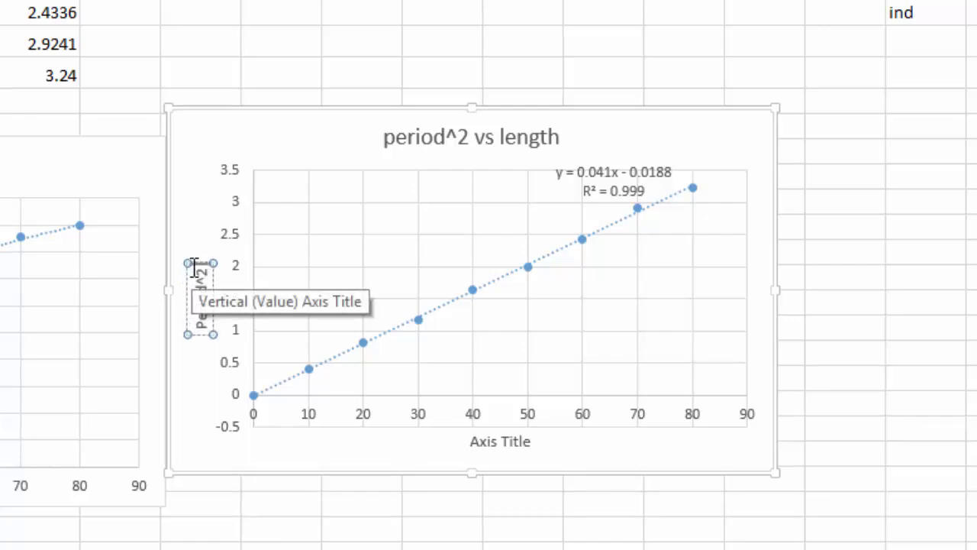
pyautogui.write(' (s')
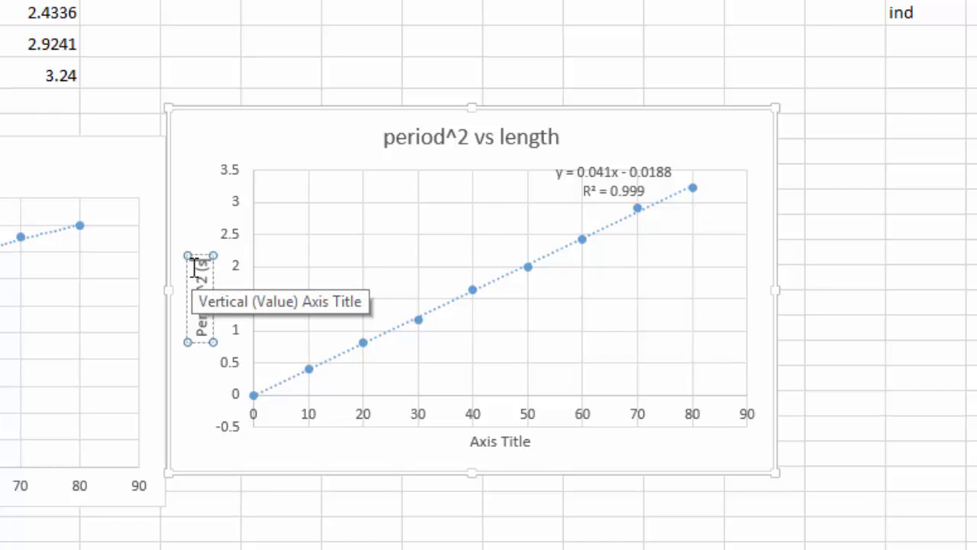
pyautogui.write('^2)')
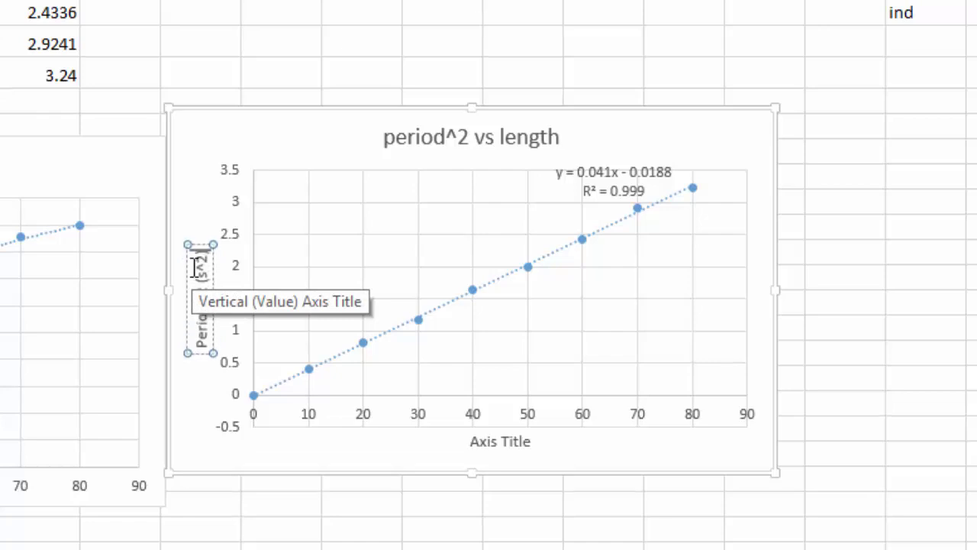
# Change the chart's horizontal axis title to Length (cm)
pyautogui.click(497, 441)
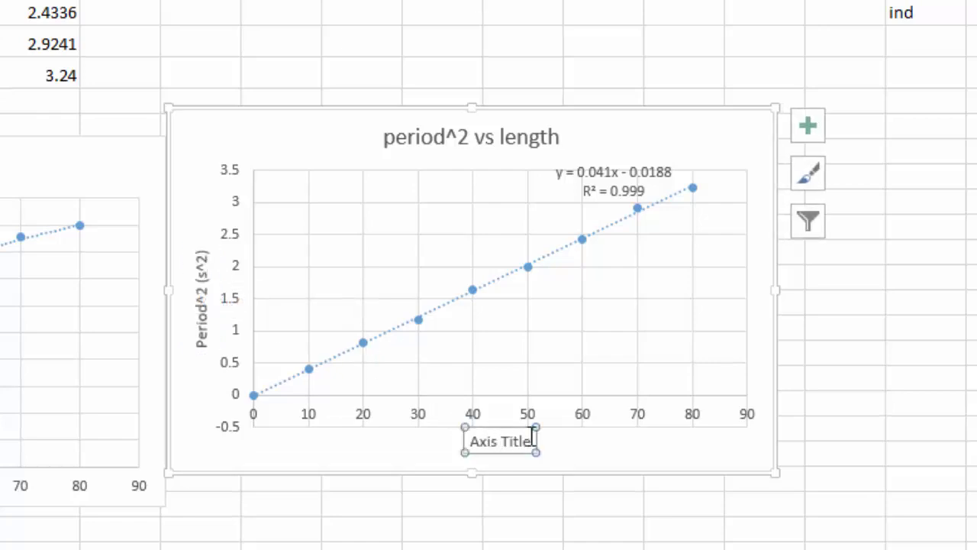
pyautogui.tripleClick(464, 431)
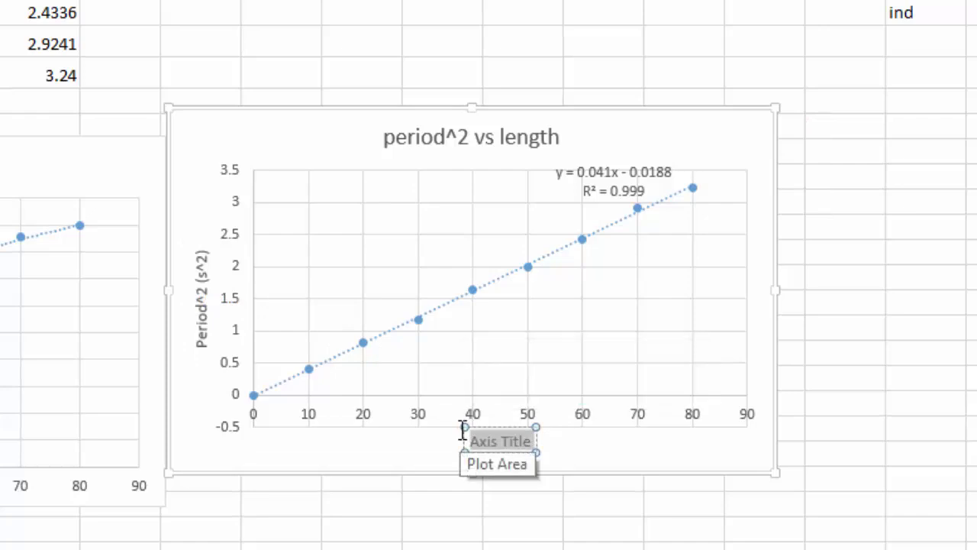
pyautogui.write('Length')
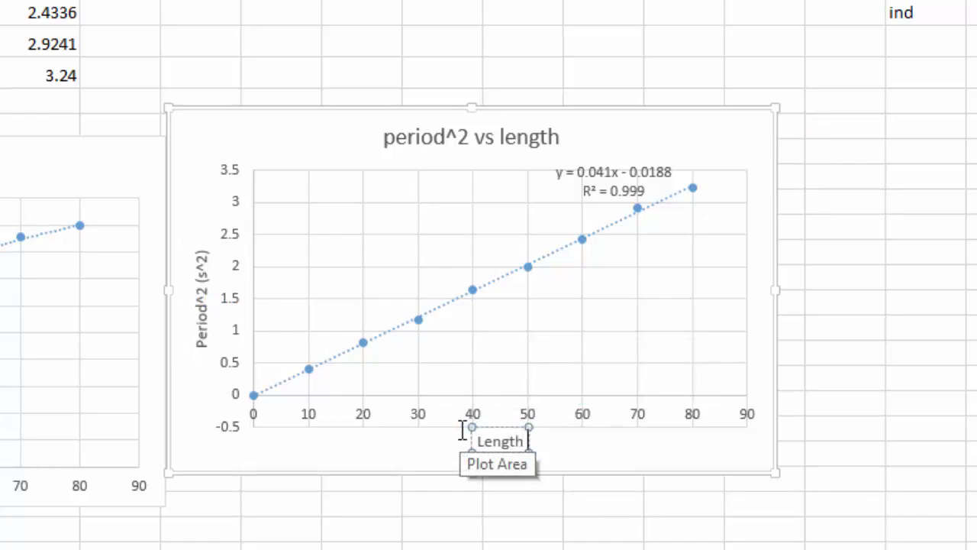
pyautogui.write(' (')
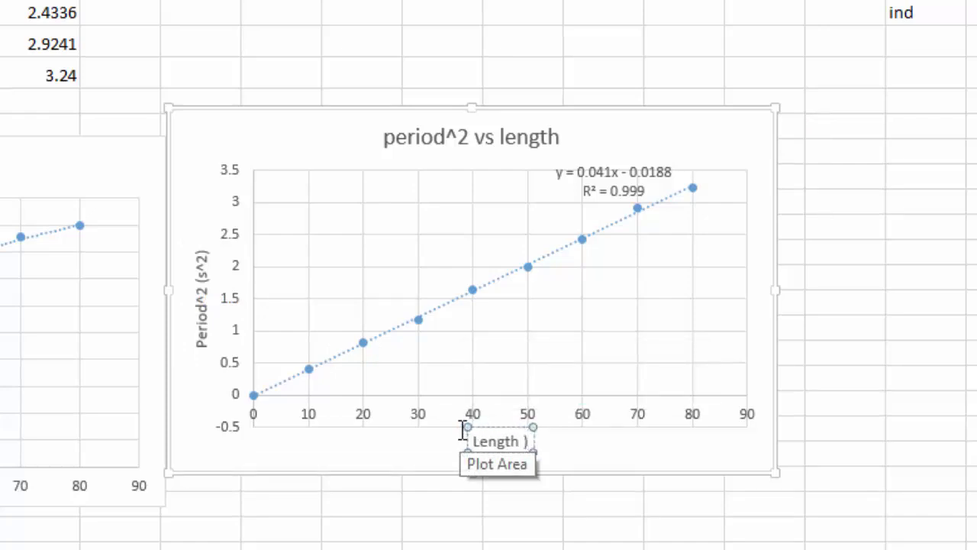
pyautogui.write('cm')
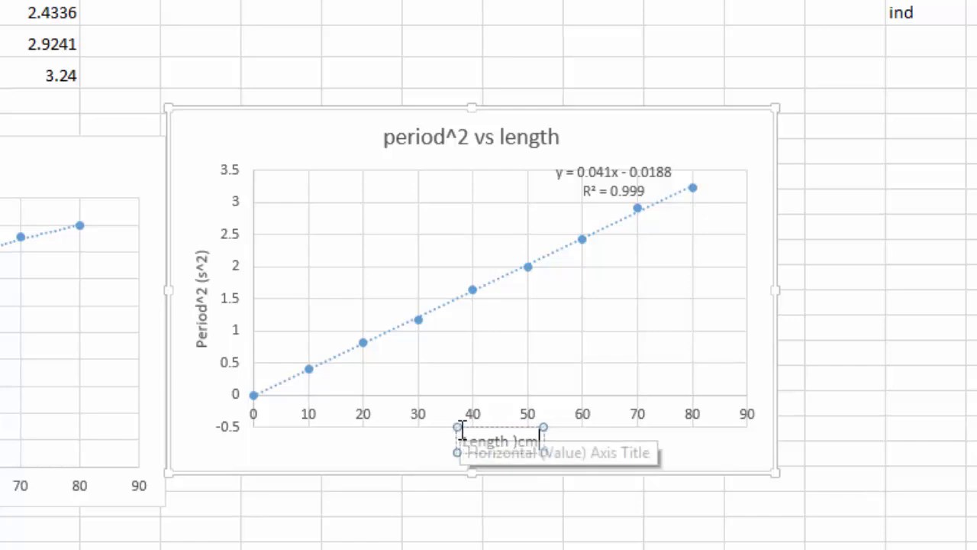
pyautogui.press('BackSpace')
pyautogui.press('BackSpace')
pyautogui.press('BackSpace')
pyautogui.press('BackSpace')
pyautogui.write('(cm)')
# Copy the period^2 vs length chart, switch to OneNote and paste it beside the summary table on the Linearization page
pyautogui.click(774, 219)
pyautogui.rightClick(767, 227)
pyautogui.click(778, 271)
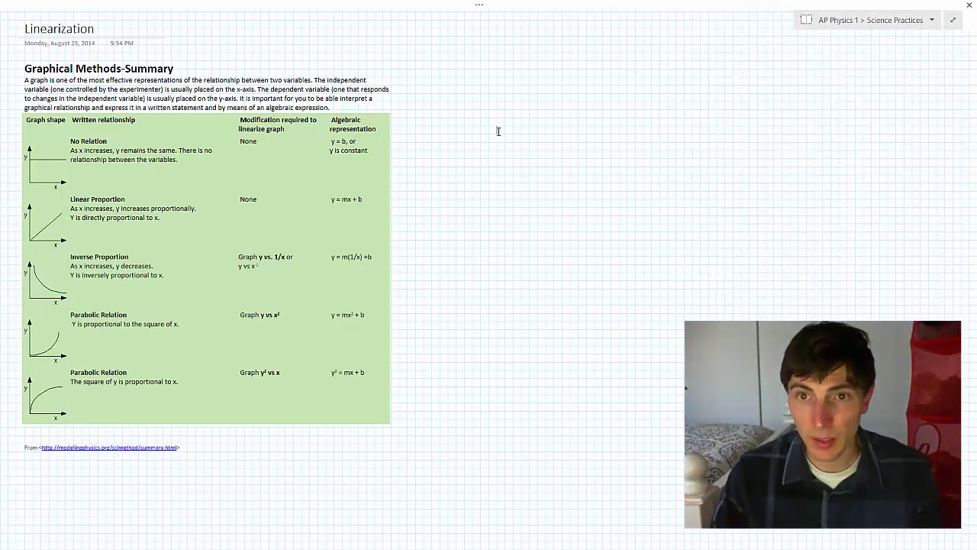
pyautogui.click(497, 132)
pyautogui.hotkey('ctrl', 'v')
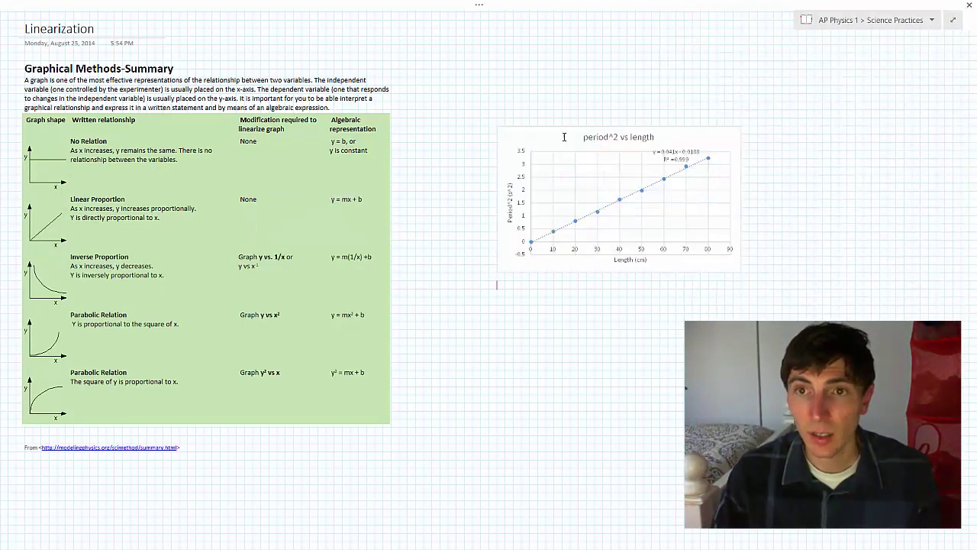
# Move the pasted chart slightly up and to the left, leaving room for handwriting below it
pyautogui.click(576, 126)
pyautogui.moveTo(576, 126); pyautogui.dragTo(552, 75)
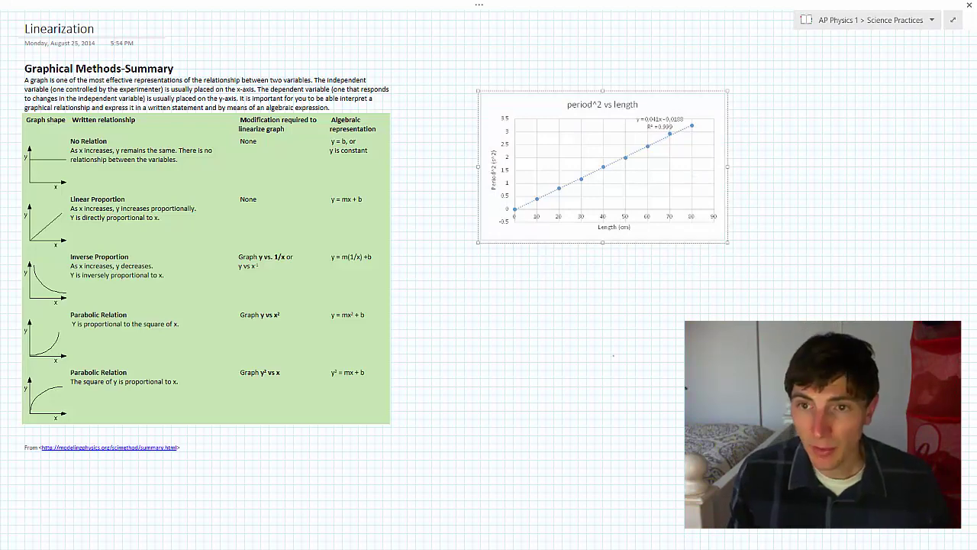
pyautogui.click(527, 284)
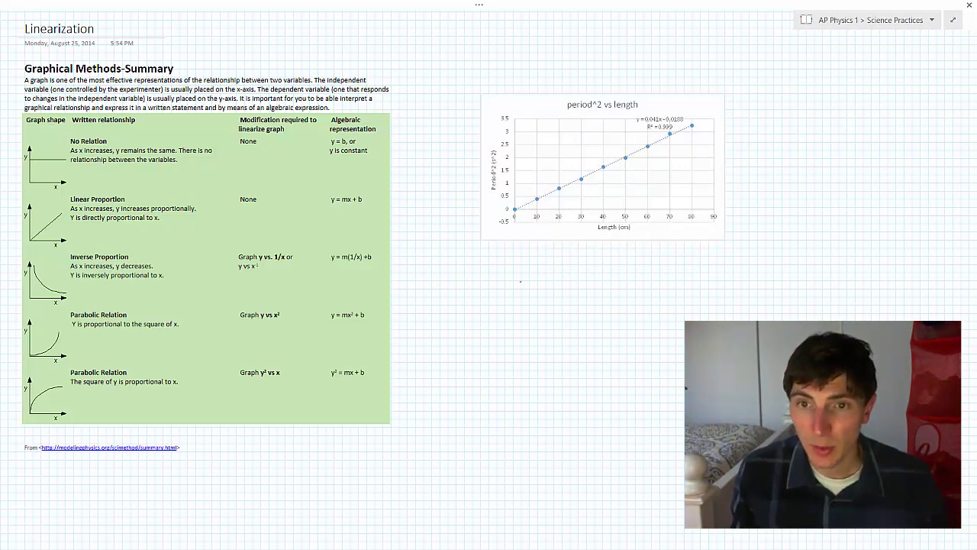
# Handwrite (Period)^2 = 0.041 s^2/cm (Length) below the chart and circle the units in the chart's axis titles
pyautogui.moveTo(520, 277); pyautogui.dragTo(525, 310)
pyautogui.moveTo(511, 270)
pyautogui.mouseDown()
pyautogui.moveTo(515, 328)
pyautogui.moveTo(541, 303)
pyautogui.moveTo(564, 305)
pyautogui.mouseUp()
pyautogui.moveTo(568, 261)
pyautogui.mouseDown()
pyautogui.moveTo(578, 326)
pyautogui.moveTo(580, 278)
pyautogui.moveTo(631, 290)
pyautogui.mouseUp()
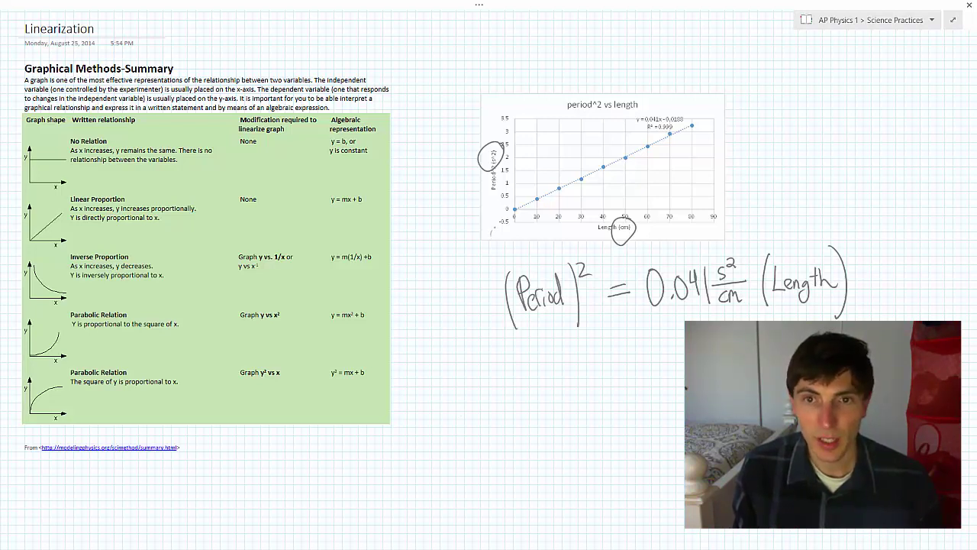
# Annotate the handwritten equation with an arrow to the table's y² = mx + b entry, a bracket linking Period and Length, and a surrounding box
pyautogui.moveTo(470, 243); pyautogui.dragTo(377, 399)
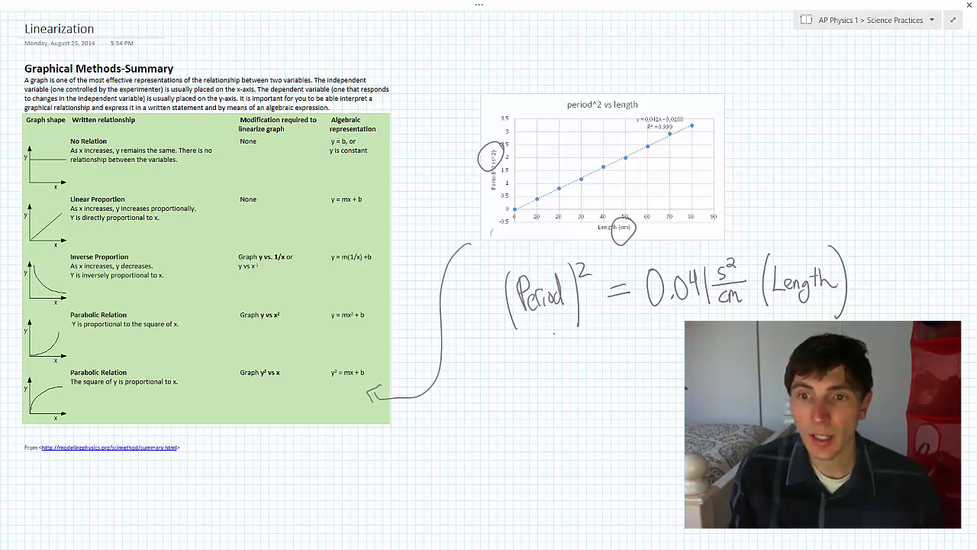
pyautogui.moveTo(546, 321)
pyautogui.mouseDown()
pyautogui.moveTo(546, 349)
pyautogui.moveTo(685, 343)
pyautogui.moveTo(778, 321)
pyautogui.mouseUp()
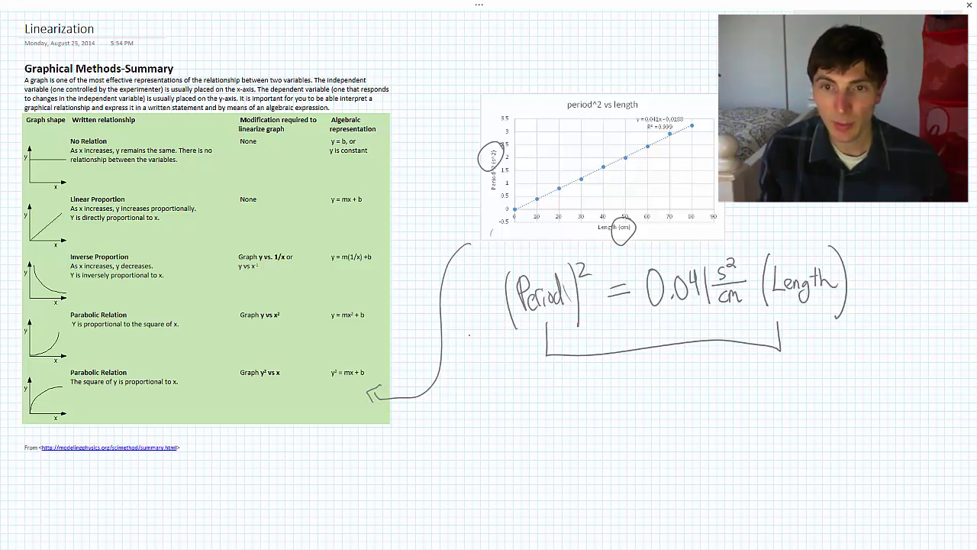
pyautogui.moveTo(488, 306); pyautogui.dragTo(590, 237)
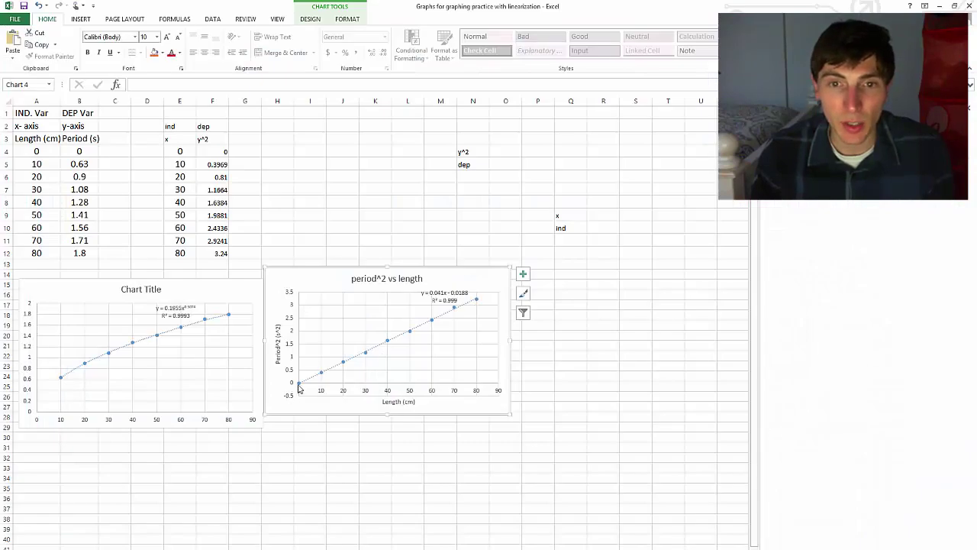
# Check the power trendline equation on Excel's original chart and box the handwritten Period = 0.1955 s/√cm √(Length) on the OneNote page
pyautogui.press('Delete')
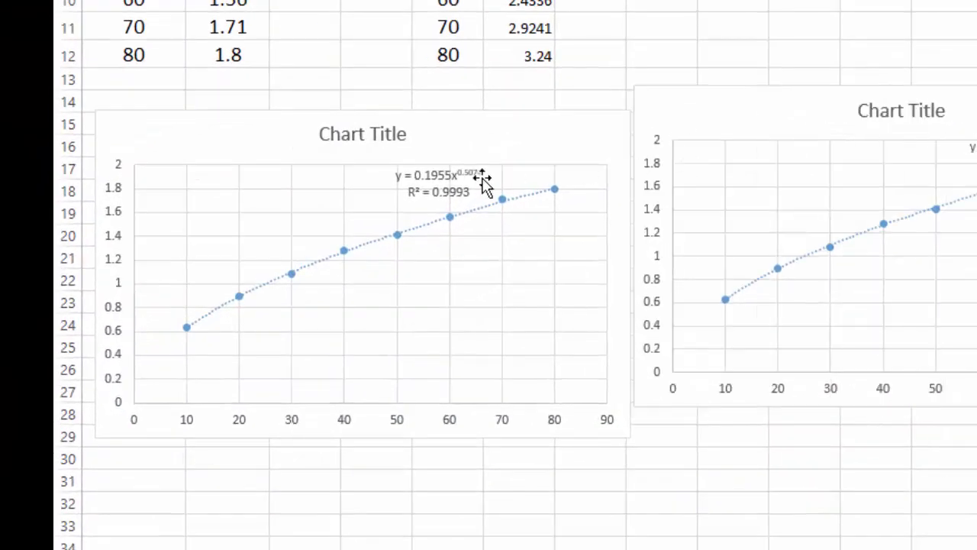
pyautogui.click(456, 175)
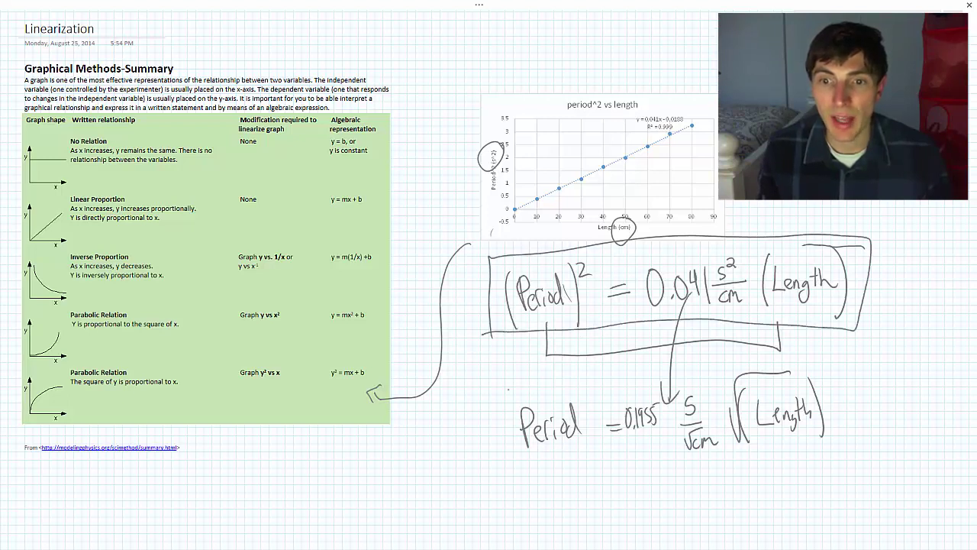
pyautogui.moveTo(506, 390)
pyautogui.mouseDown()
pyautogui.moveTo(517, 481)
pyautogui.moveTo(845, 444)
pyautogui.moveTo(812, 371)
pyautogui.moveTo(506, 395)
pyautogui.mouseUp()
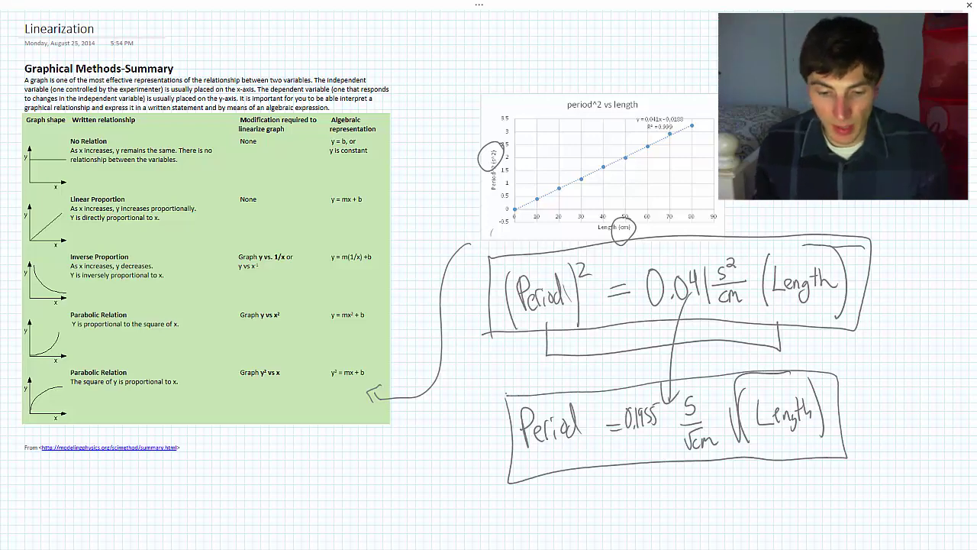